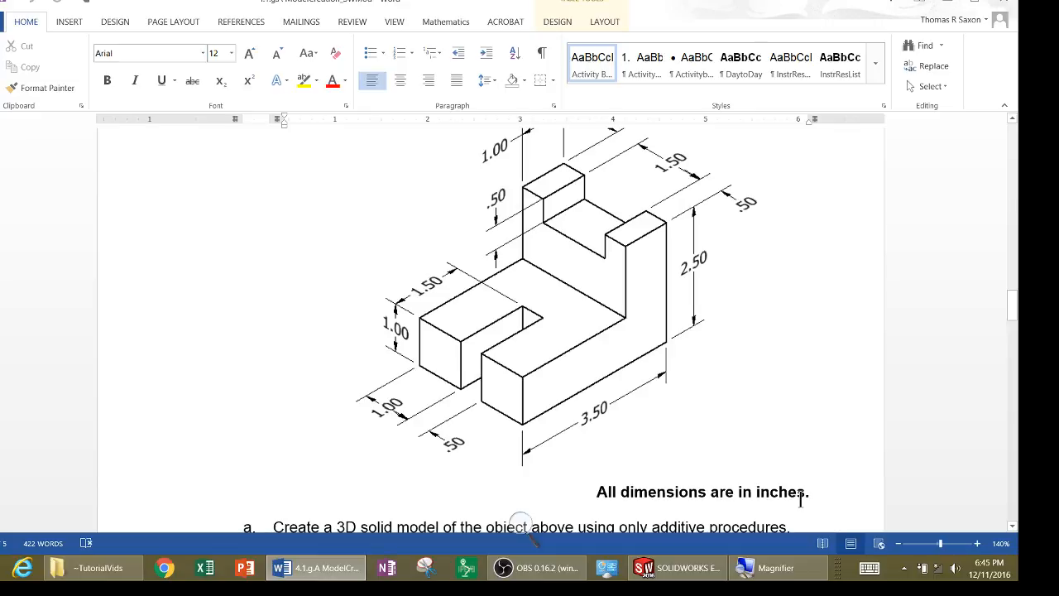
Review problem 3's dimensioned drawing, switch to SOLIDWORKS, and start an extruded boss sketch on the Front Plane.
left_click(801, 498)
scroll(586, 461, "down", 2)
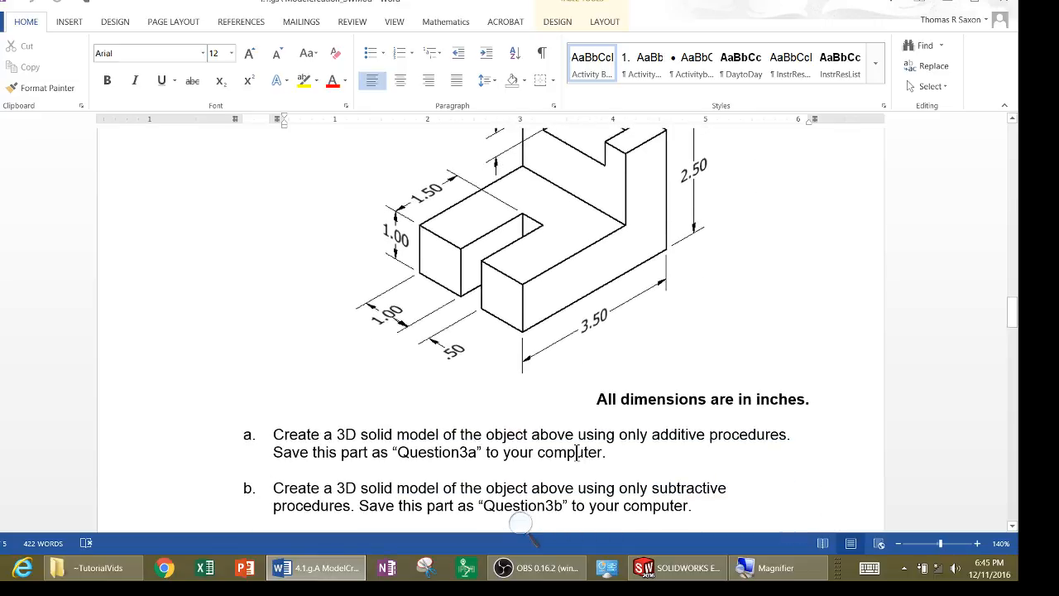
scroll(576, 452, "up", 3)
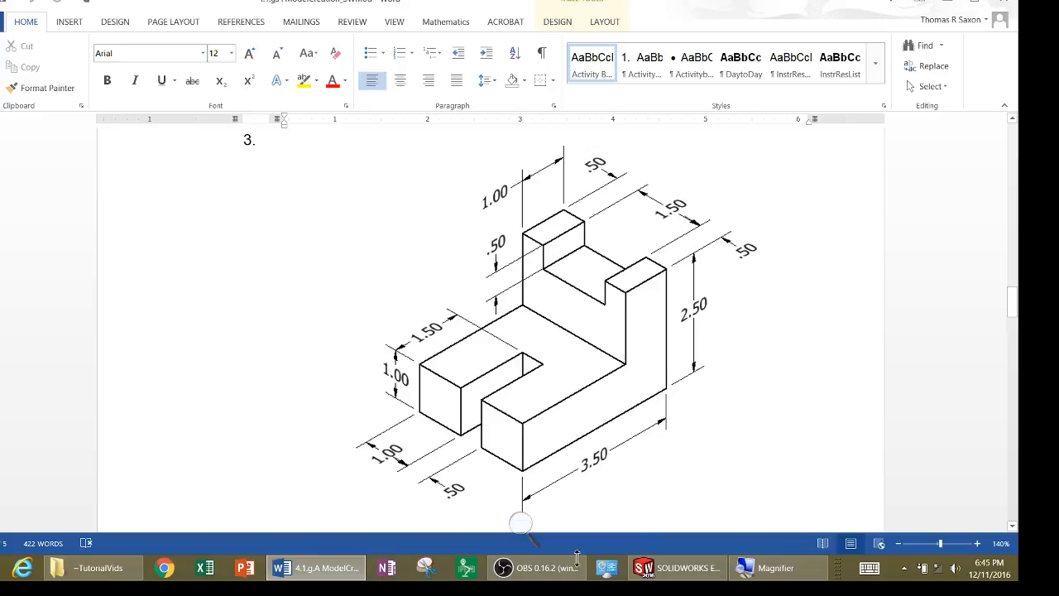
left_click(677, 567)
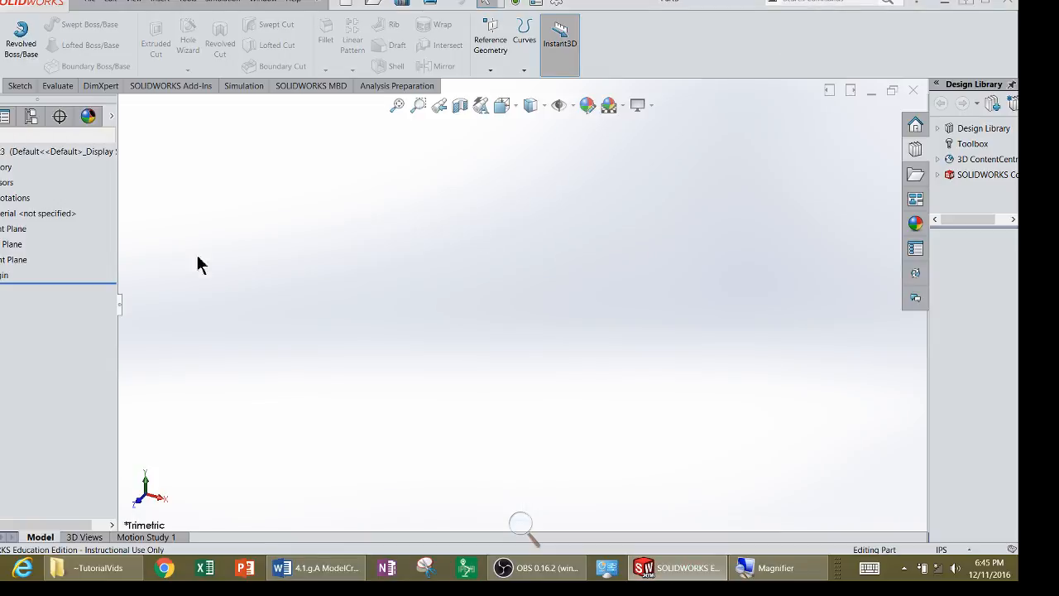
left_click(87, 4)
left_click(1, 37)
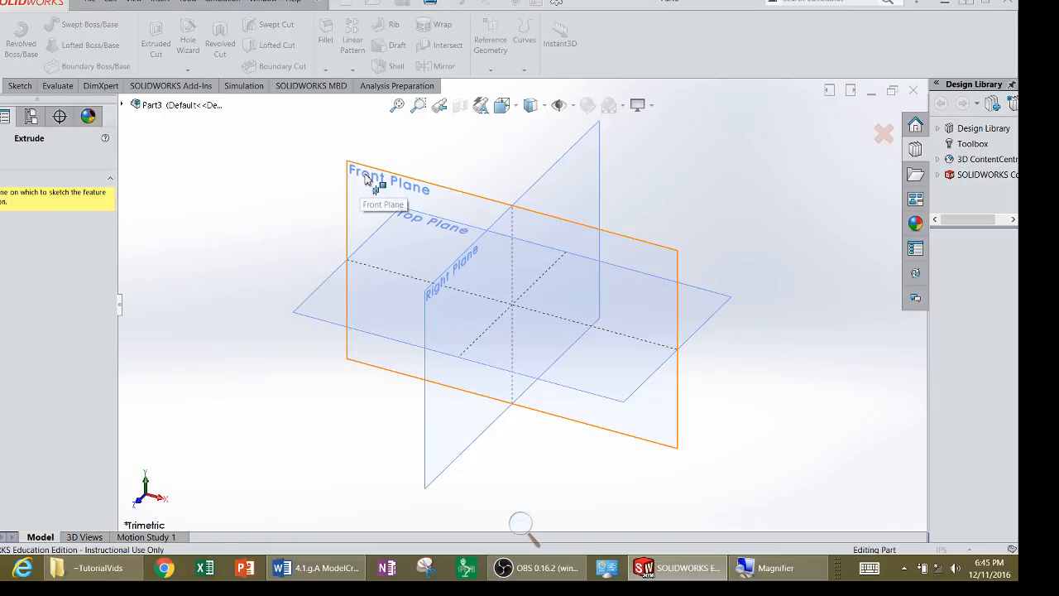
left_click(368, 179)
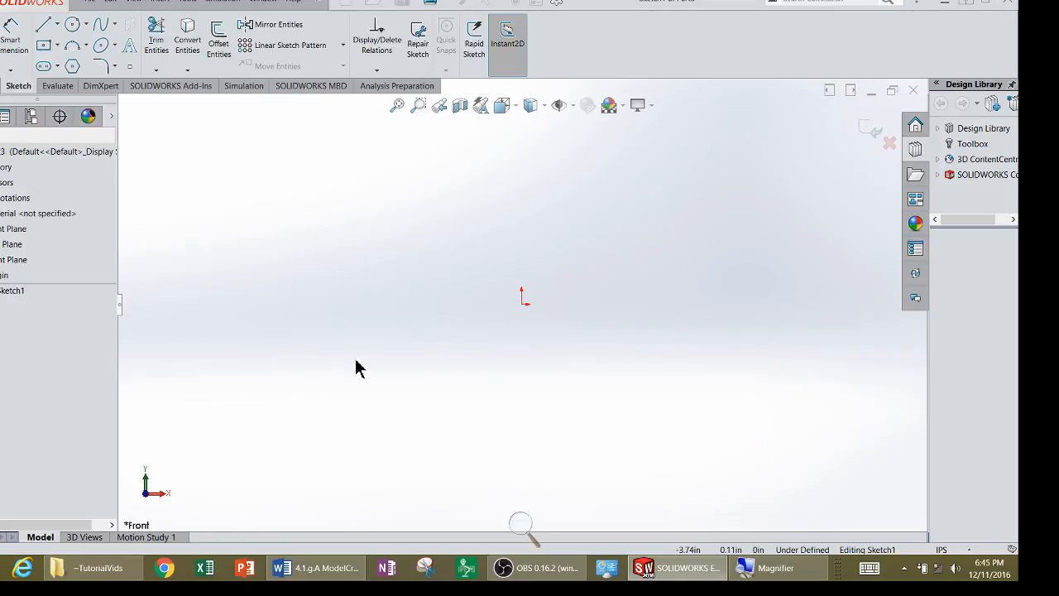
Check the drawing again and sketch a corner rectangle from the origin, about 4.12 in wide and 1.20 in high.
left_click(318, 567)
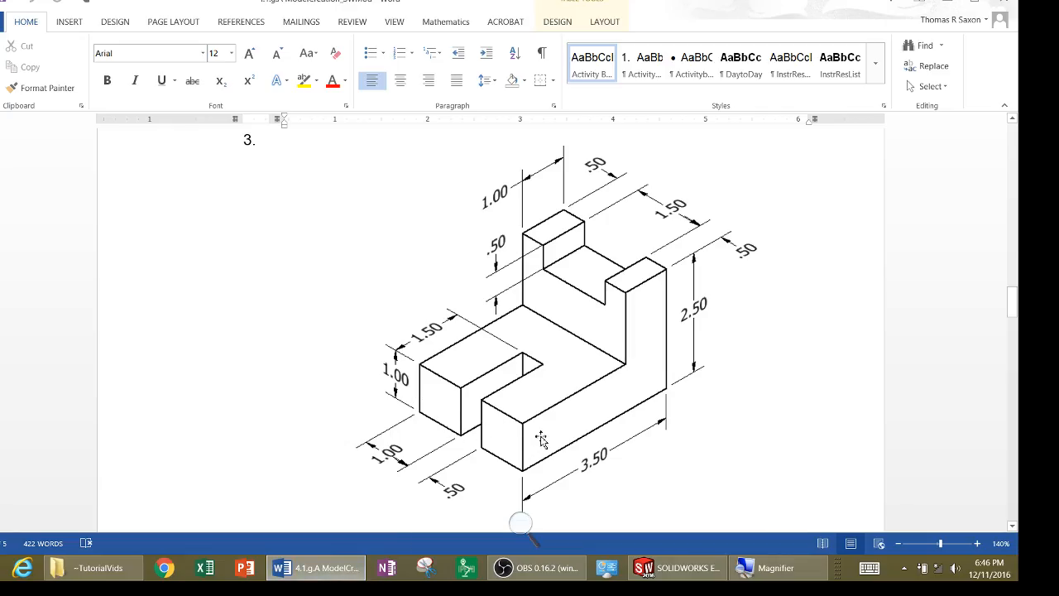
scroll(541, 436, "up", 1)
scroll(552, 416, "down", 1)
left_click(677, 567)
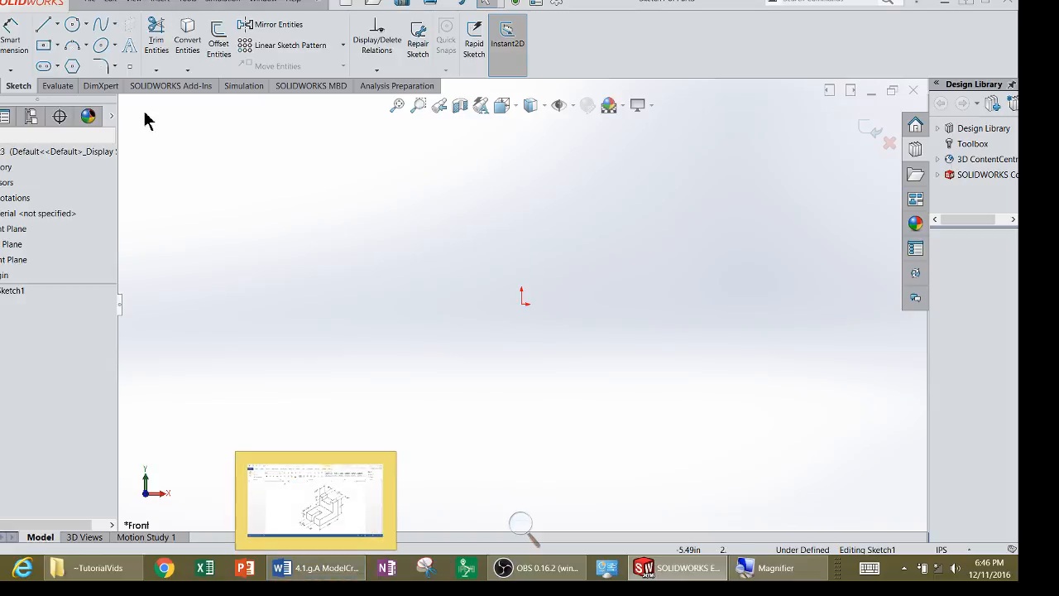
left_click(46, 48)
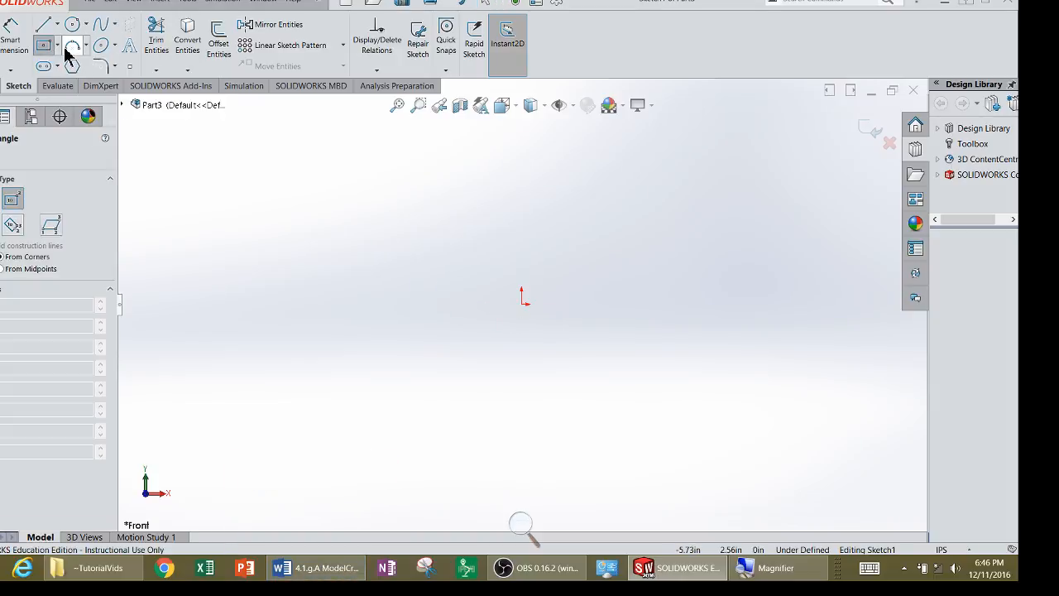
left_click(57, 46)
left_click(76, 65)
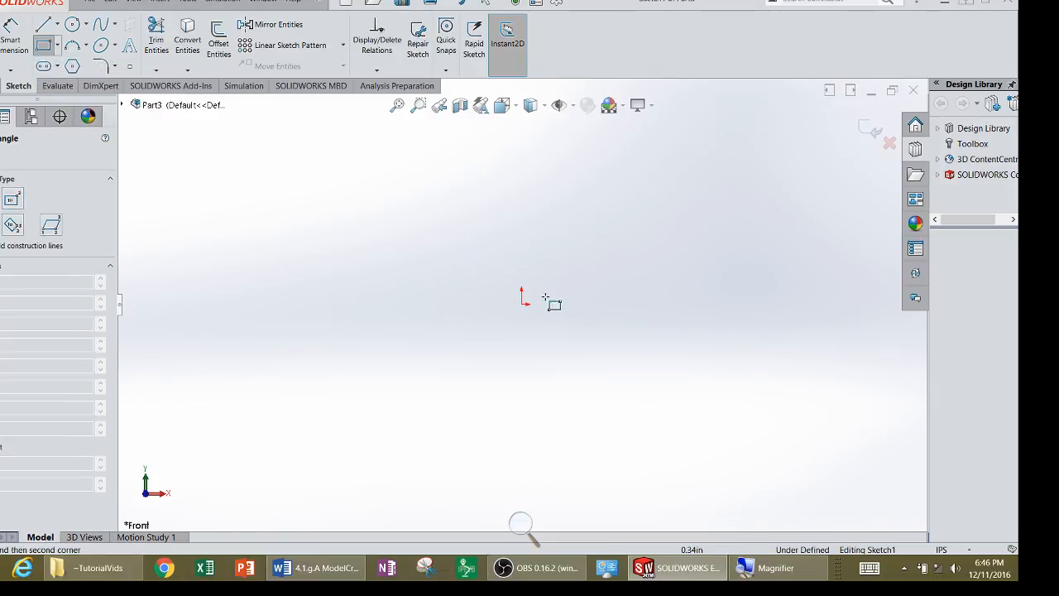
left_click(519, 304)
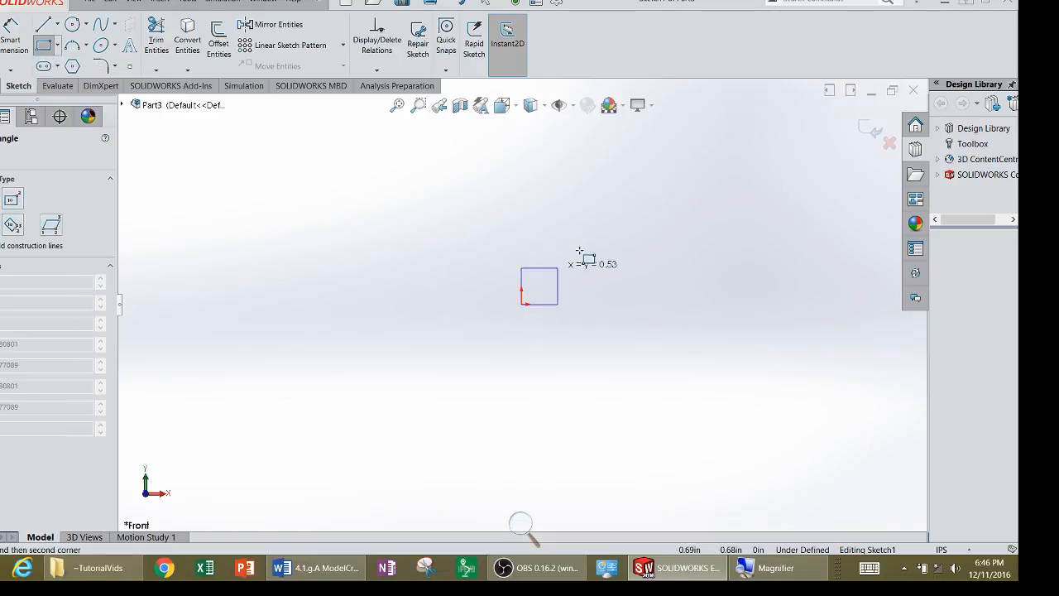
left_click(806, 221)
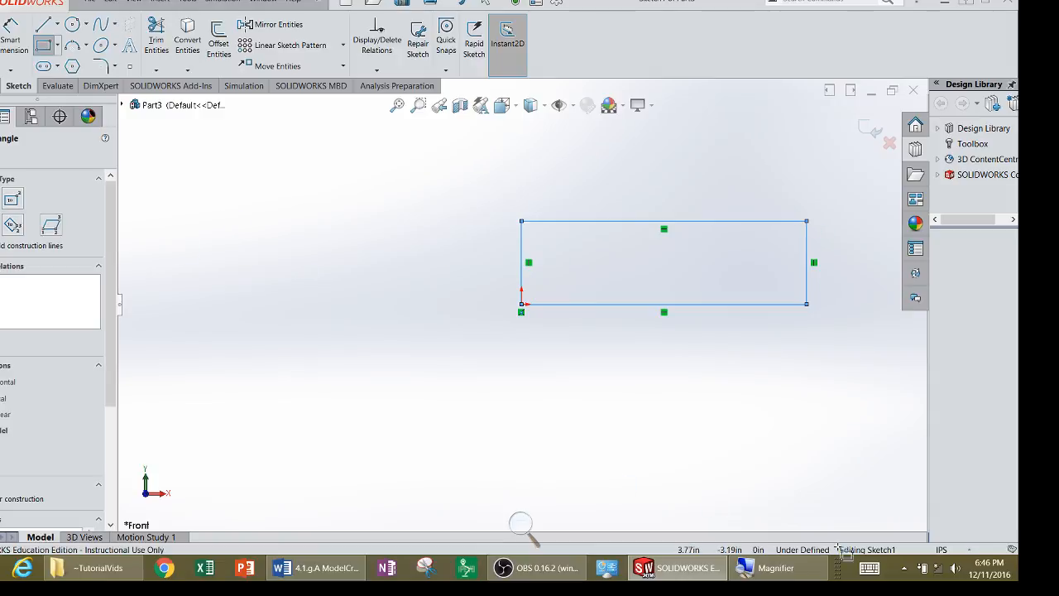
Dimension the rectangle to a height of 1.00 in and a width of 2.50 in.
left_click(10, 33)
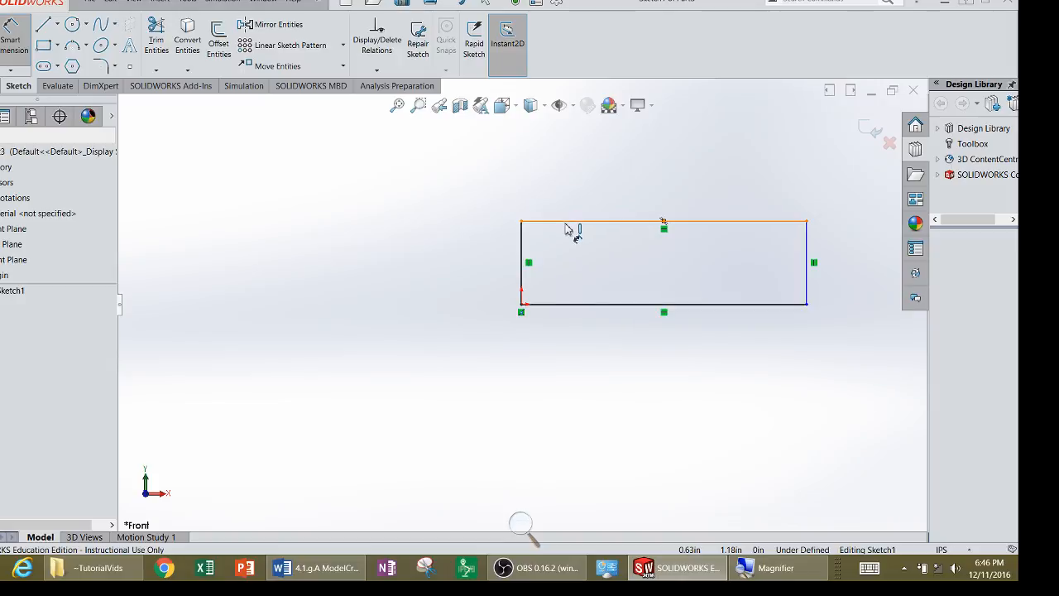
left_click(570, 305)
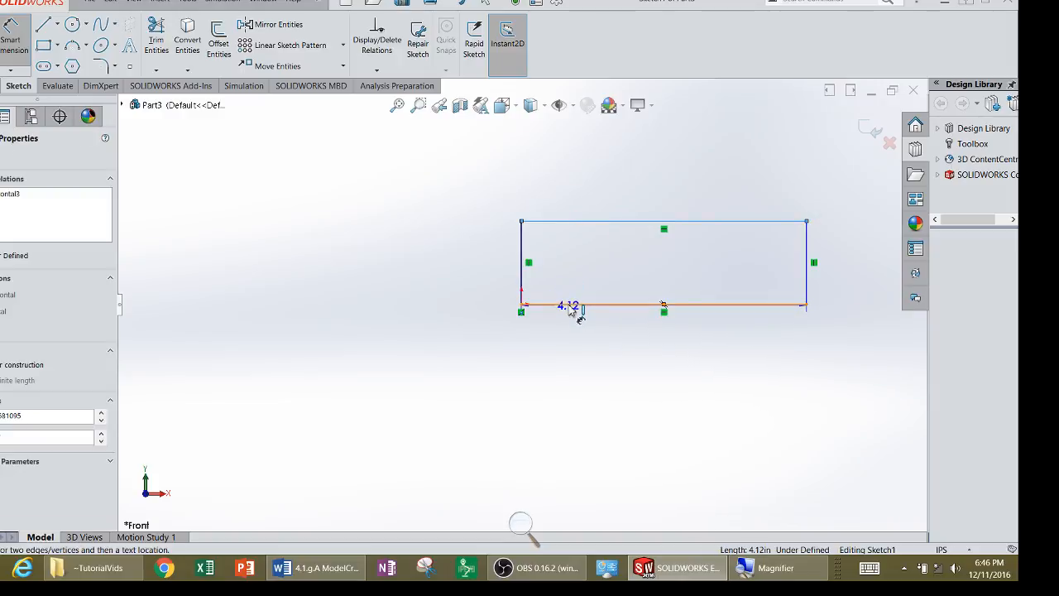
left_click(570, 221)
left_click(464, 272)
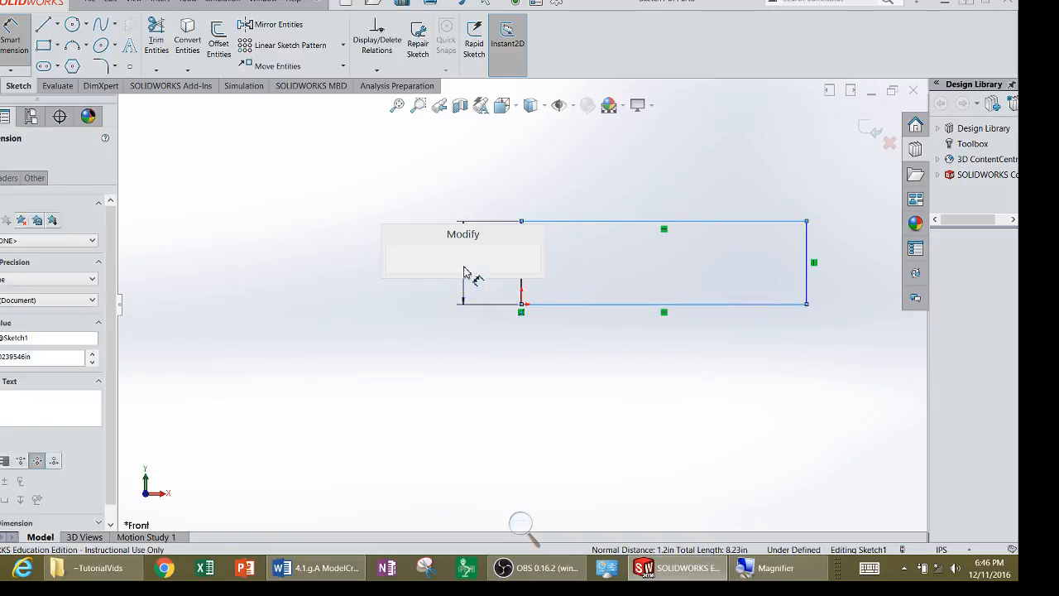
type("1")
key("Return")
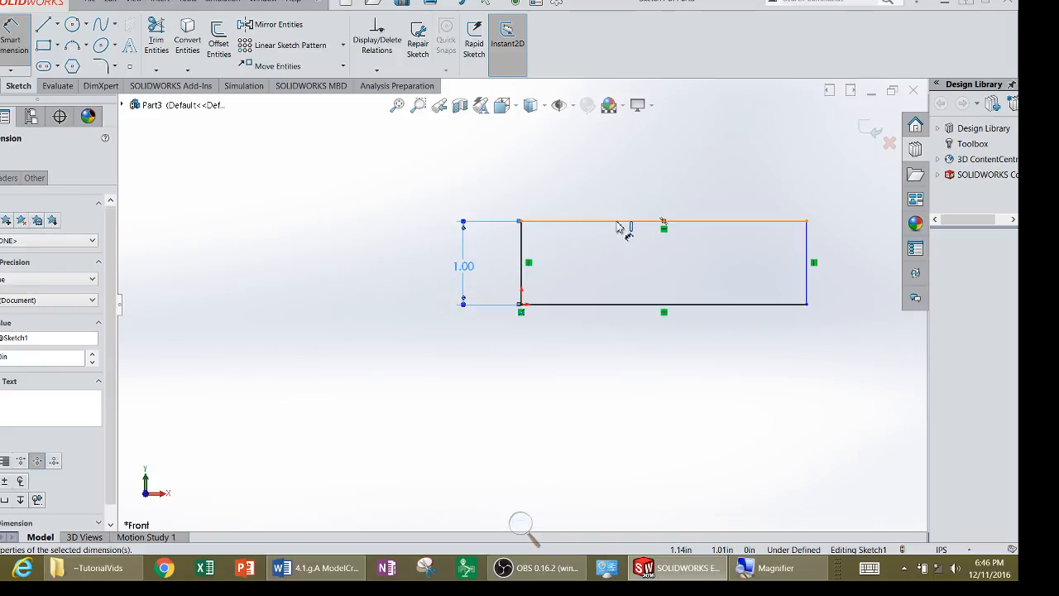
left_click(622, 222)
left_click(610, 186)
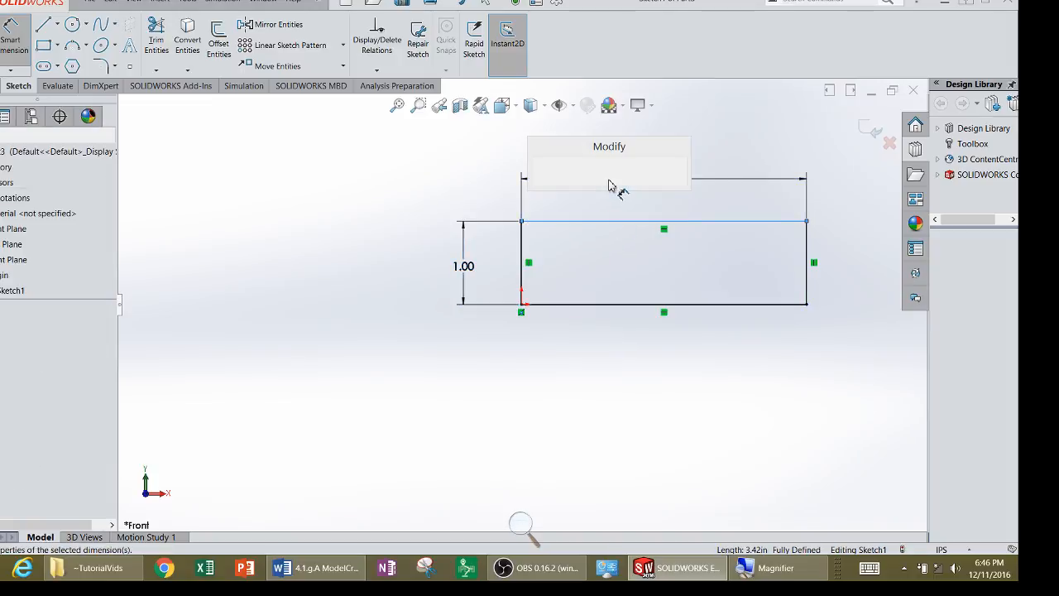
key("Return")
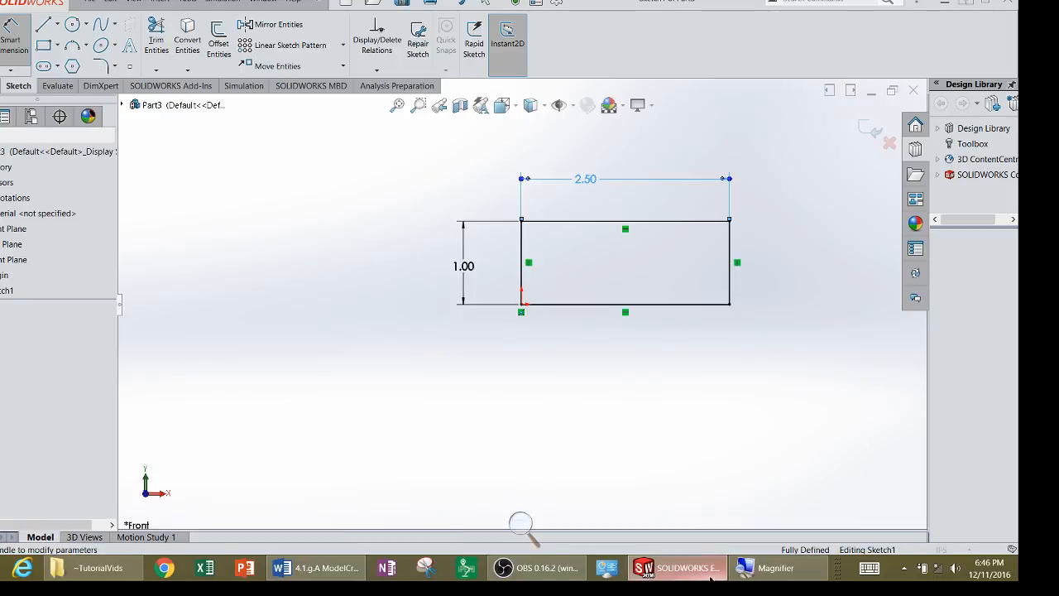
Compare with the reference drawing and extrude the rectangle to a depth of 2 in.
left_click(315, 571)
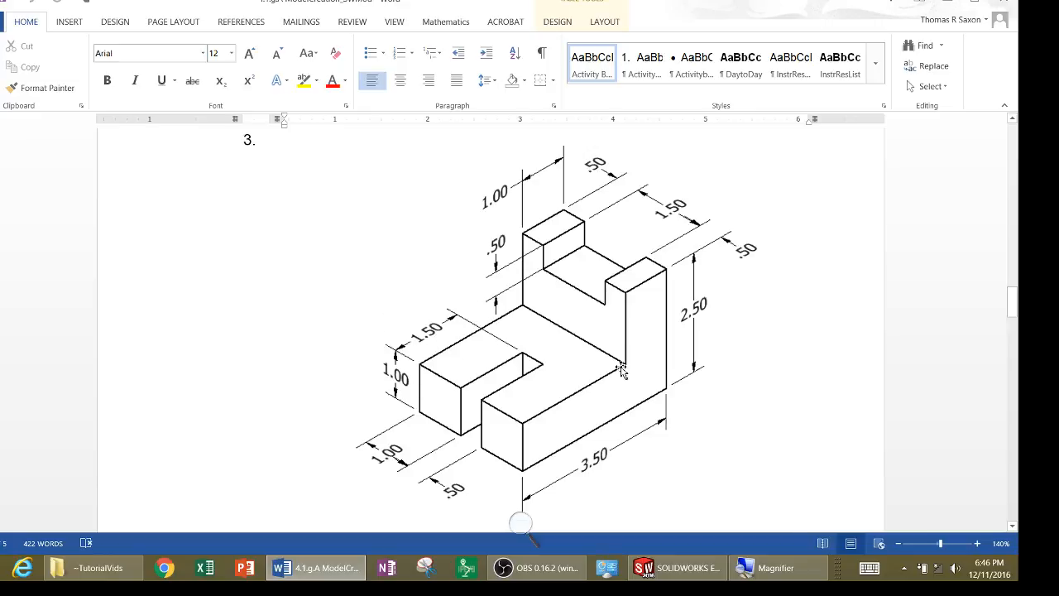
left_click(678, 567)
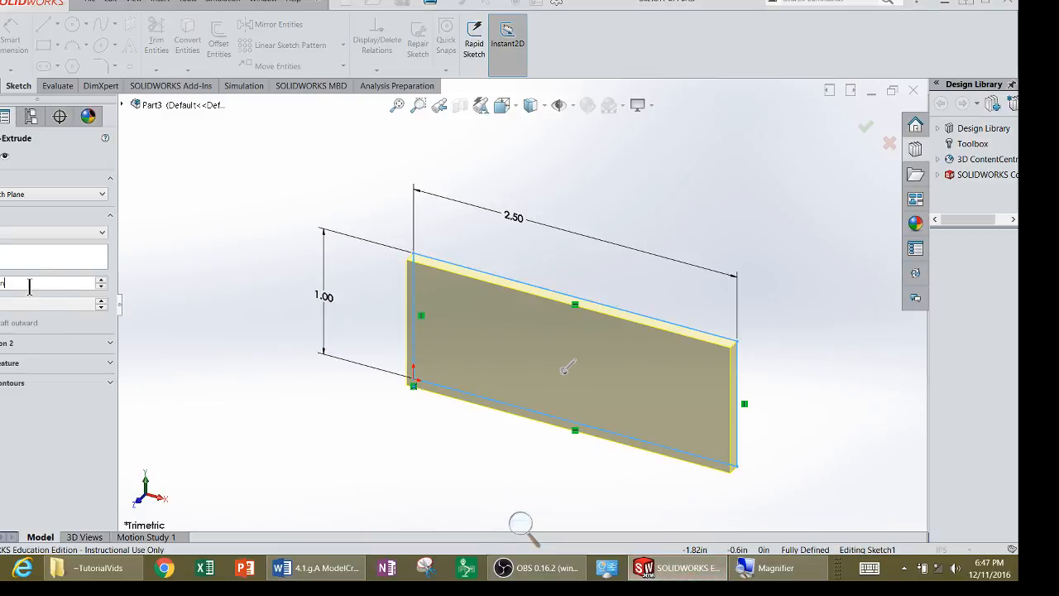
left_click_drag(30, 287, 0, 285)
type("2")
key("Return")
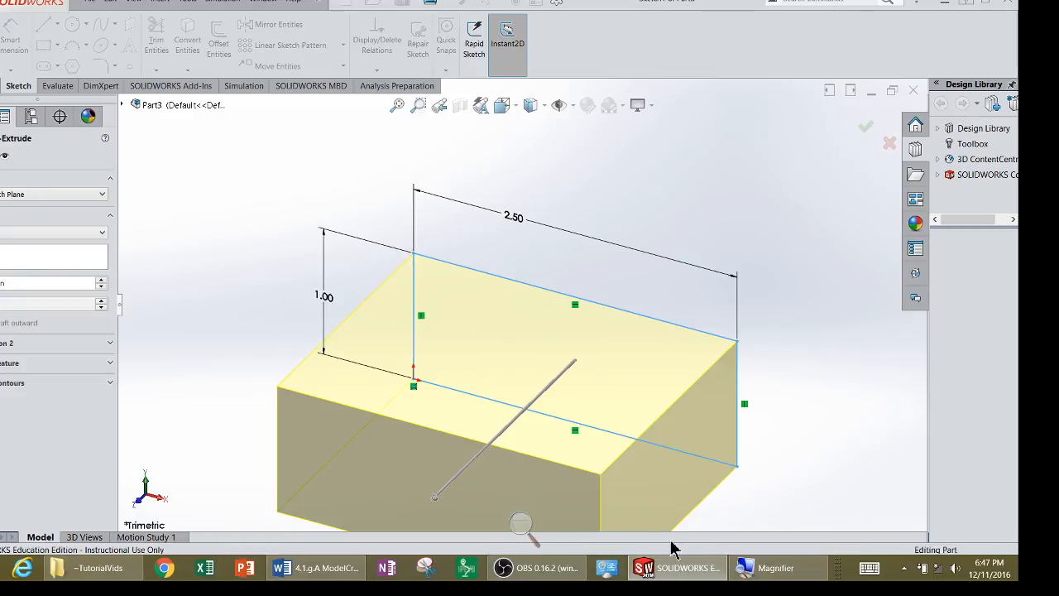
key("Return")
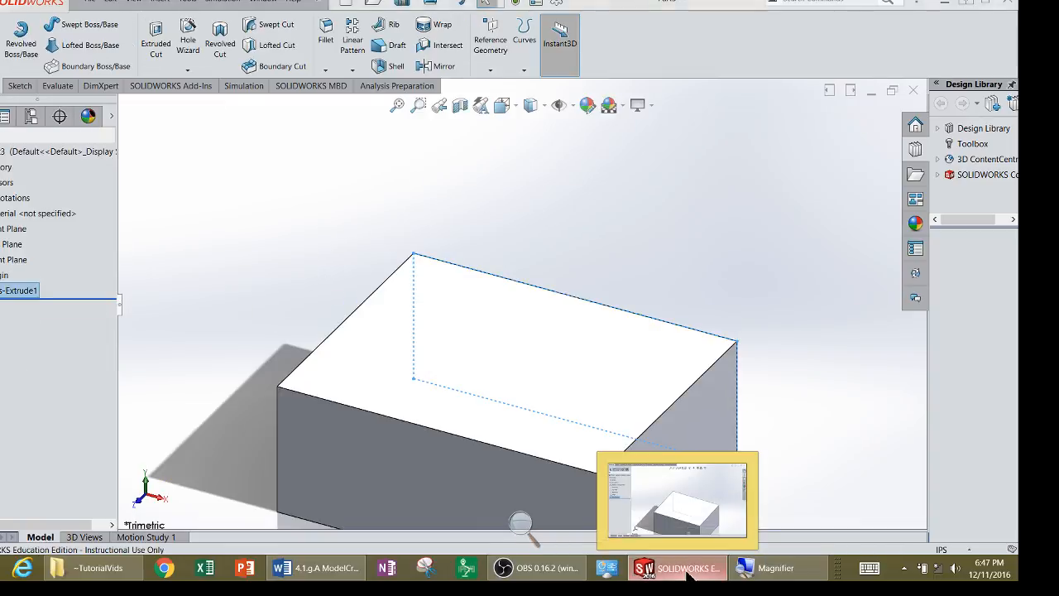
Consult the drawing for the two prongs and start a sketch on the block's front face.
key("alt+Tab")
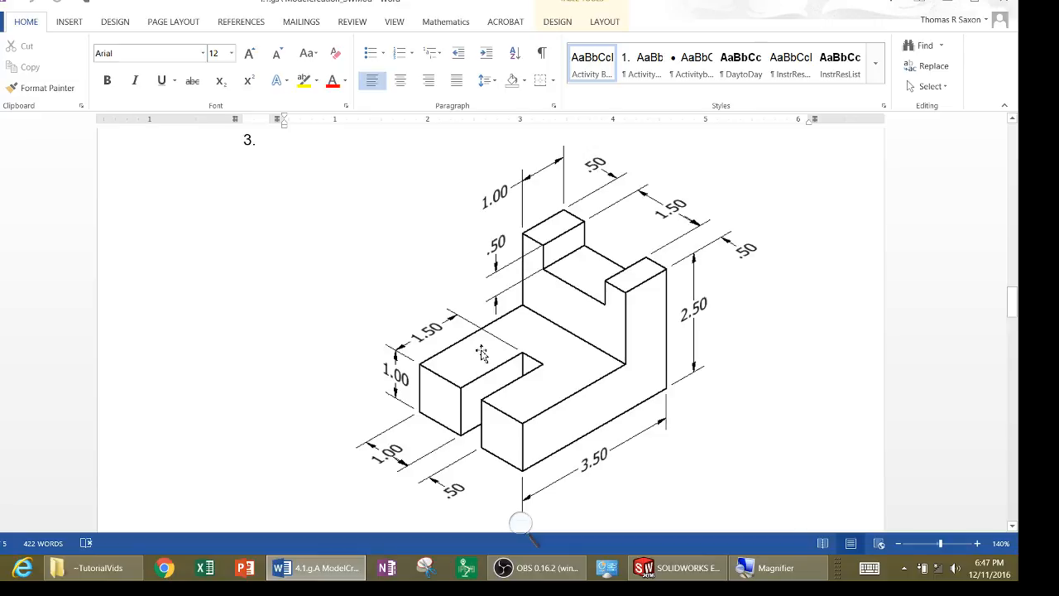
scroll(524, 479, "down", 3)
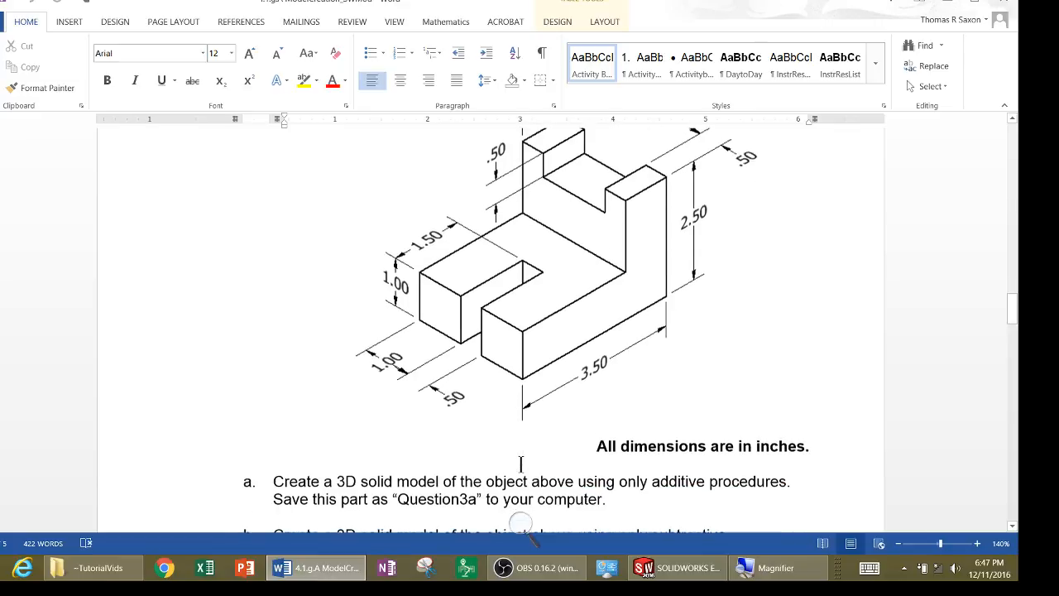
scroll(497, 471, "up", 2)
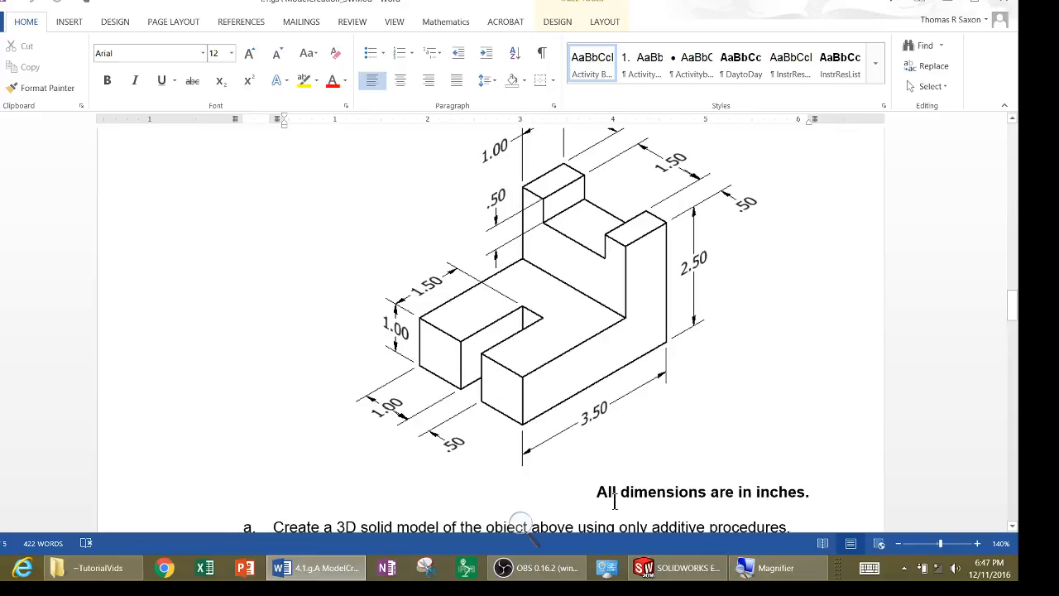
left_click(677, 567)
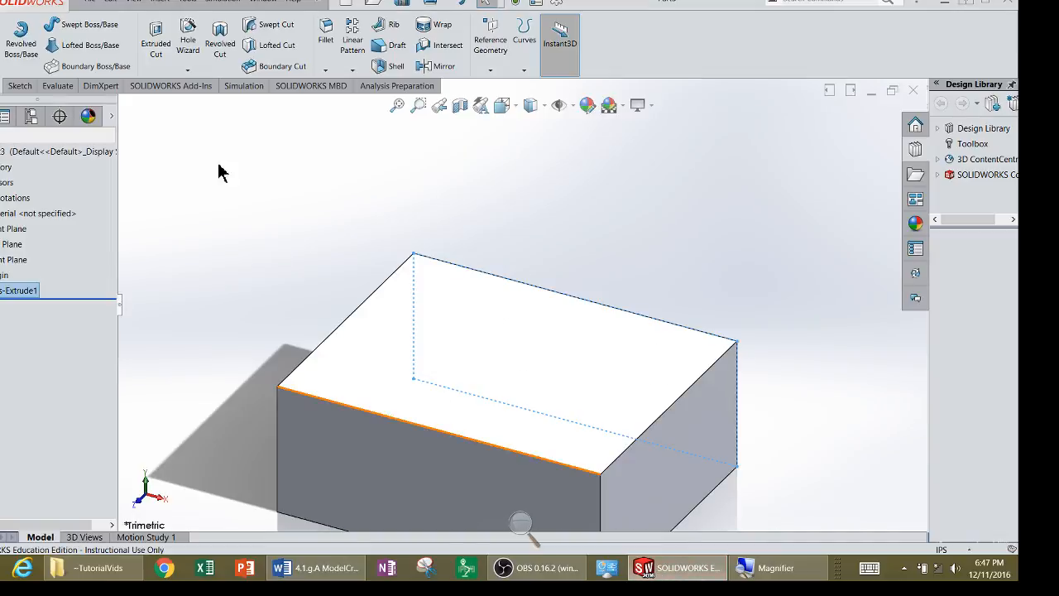
left_click(19, 86)
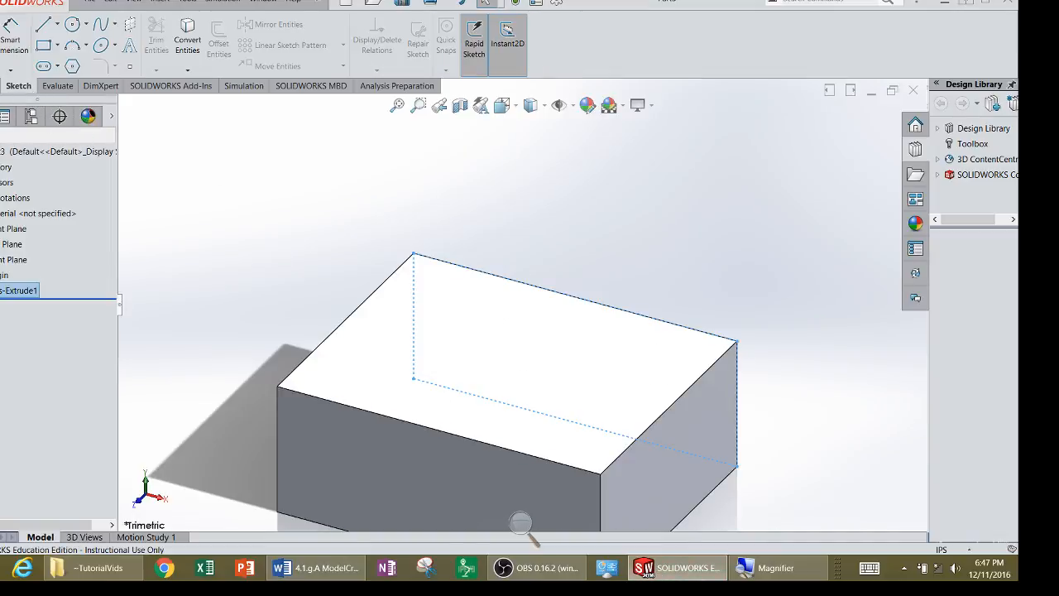
left_click(1, 35)
left_click(391, 447)
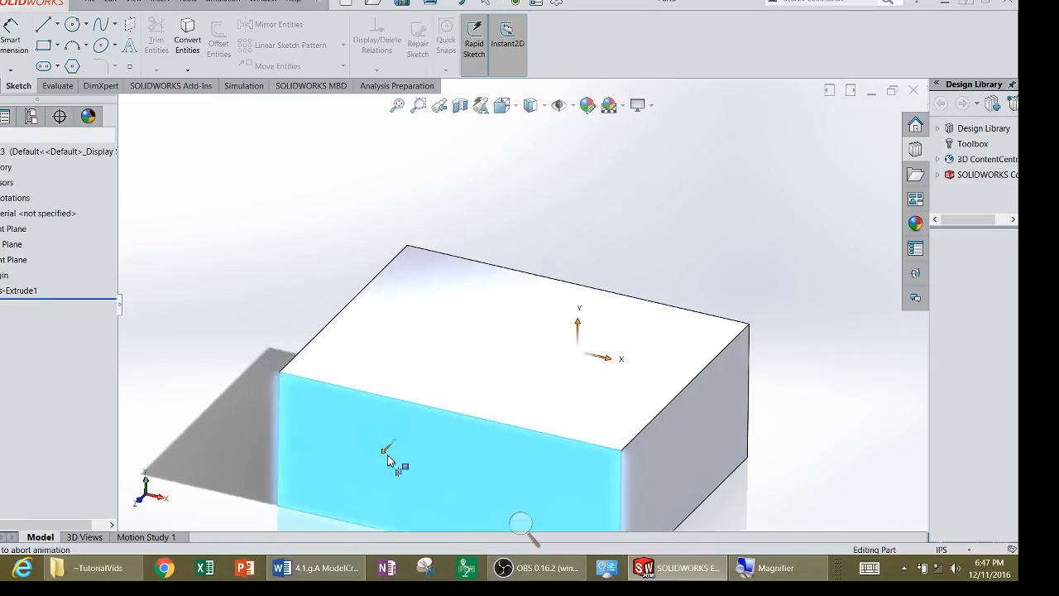
Sketch two full-height rectangles on the front face, about 0.89 in wide at the left edge and about 0.99 in at the right.
left_click(43, 46)
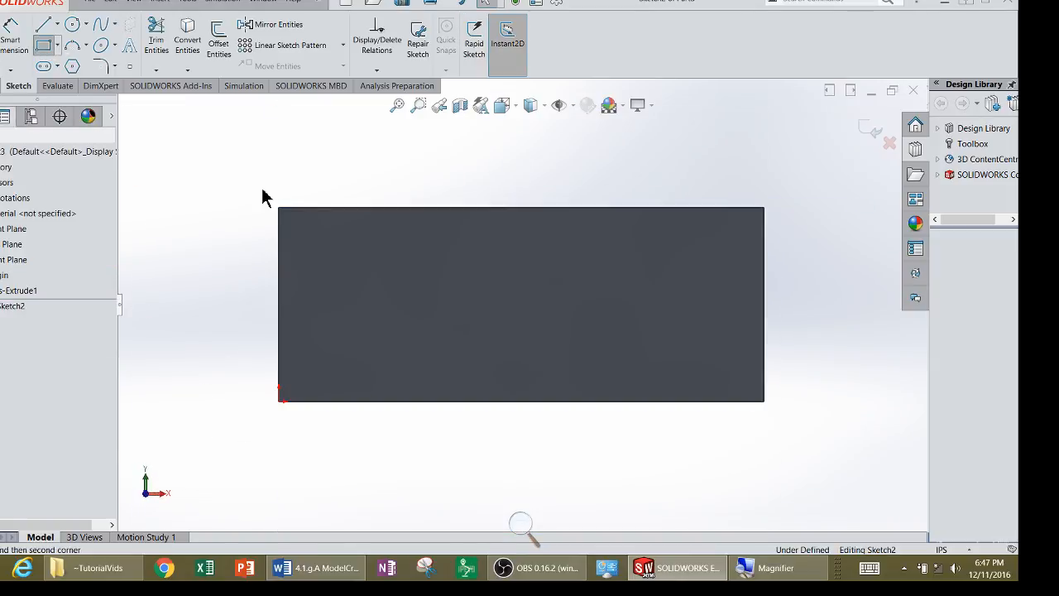
left_click(279, 207)
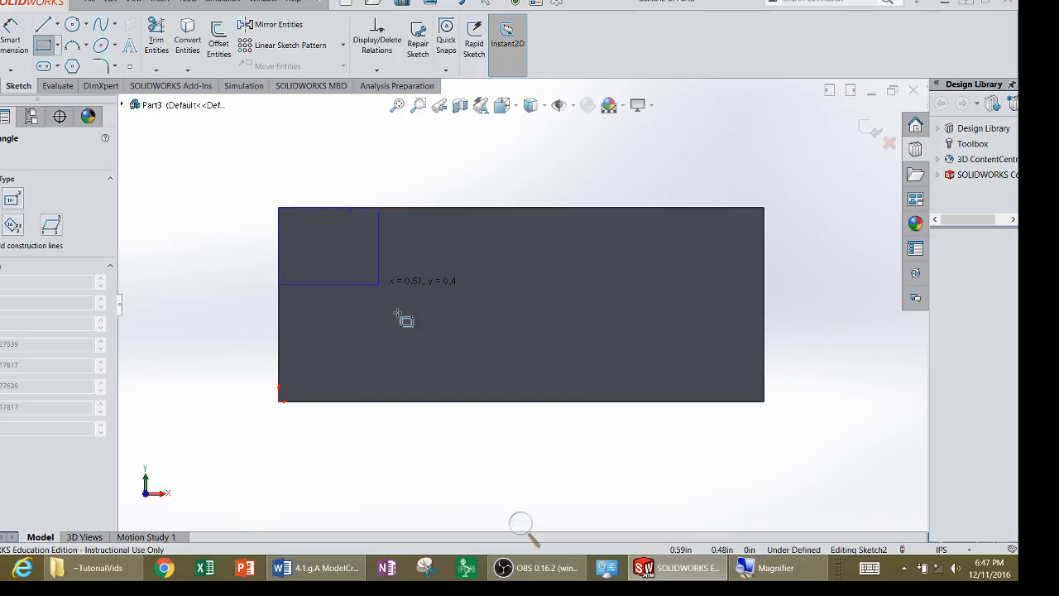
left_click(451, 401)
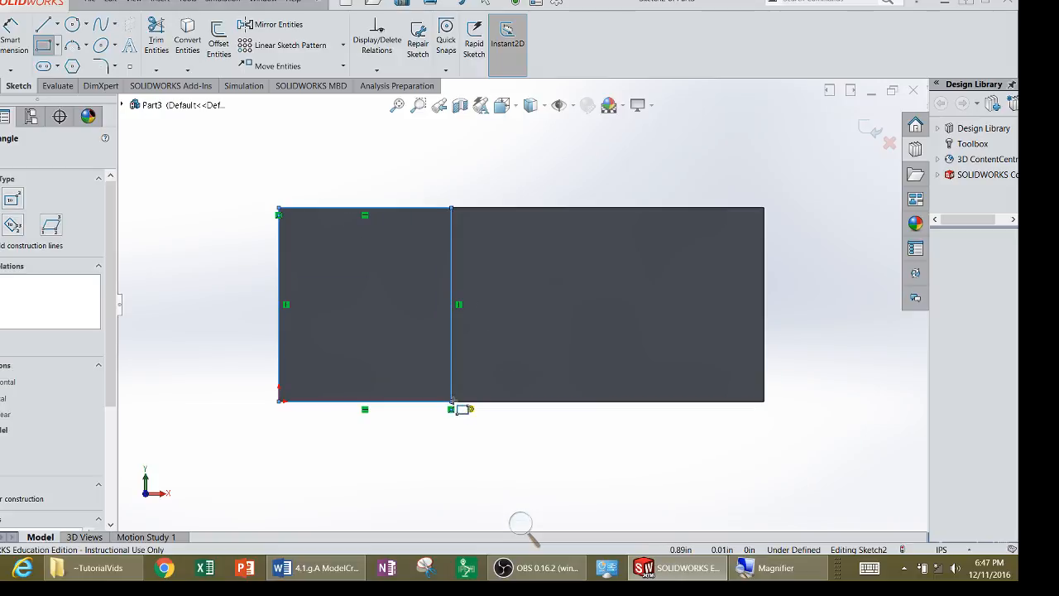
left_click(765, 210)
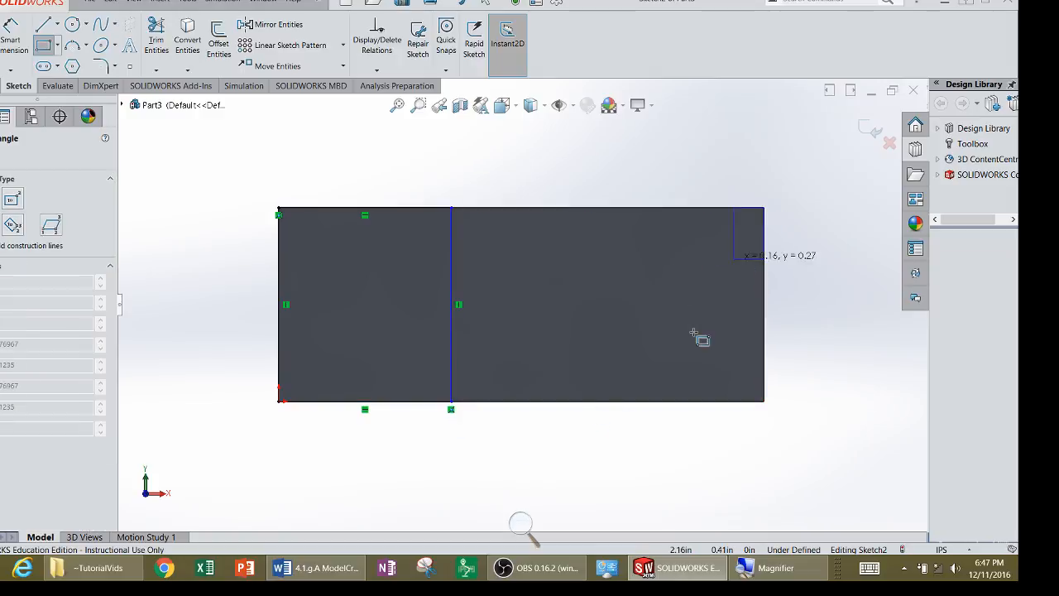
left_click(572, 401)
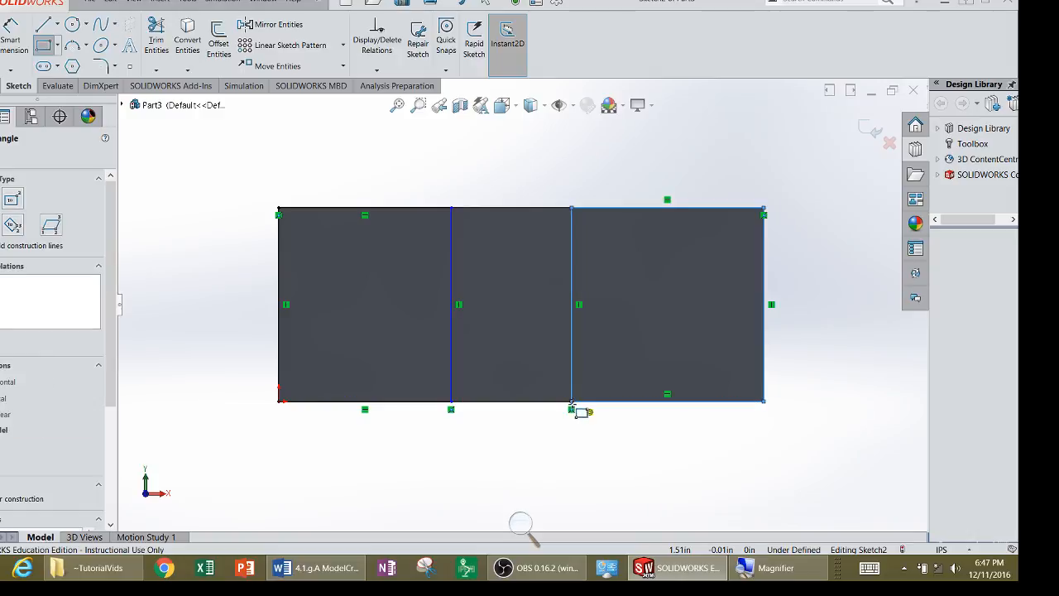
right_click(570, 423)
left_click(600, 432)
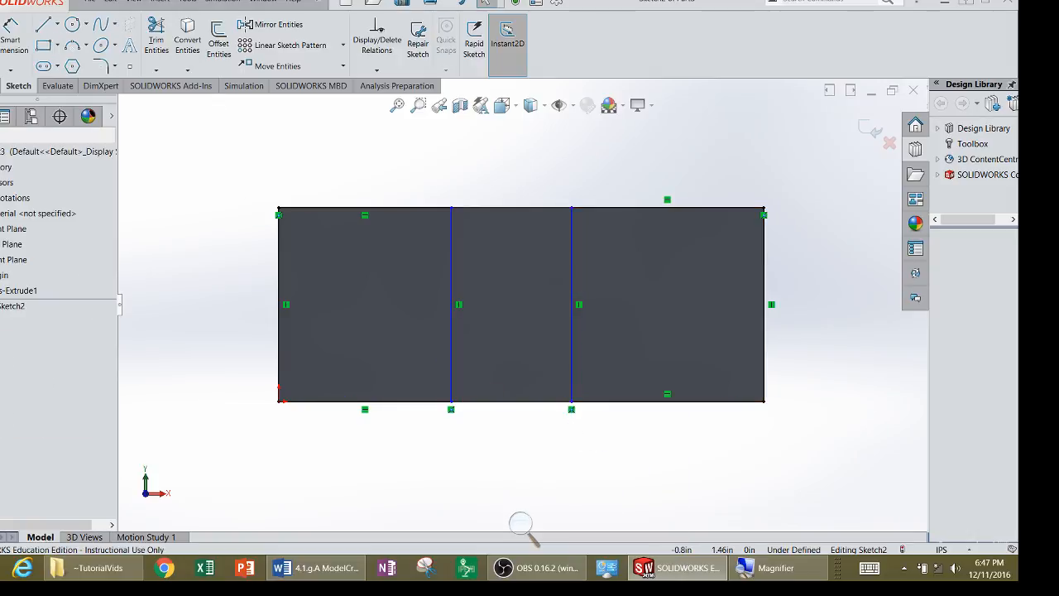
Dimension the width of the left rectangle on the front face to 1.00 in.
left_click(27, 38)
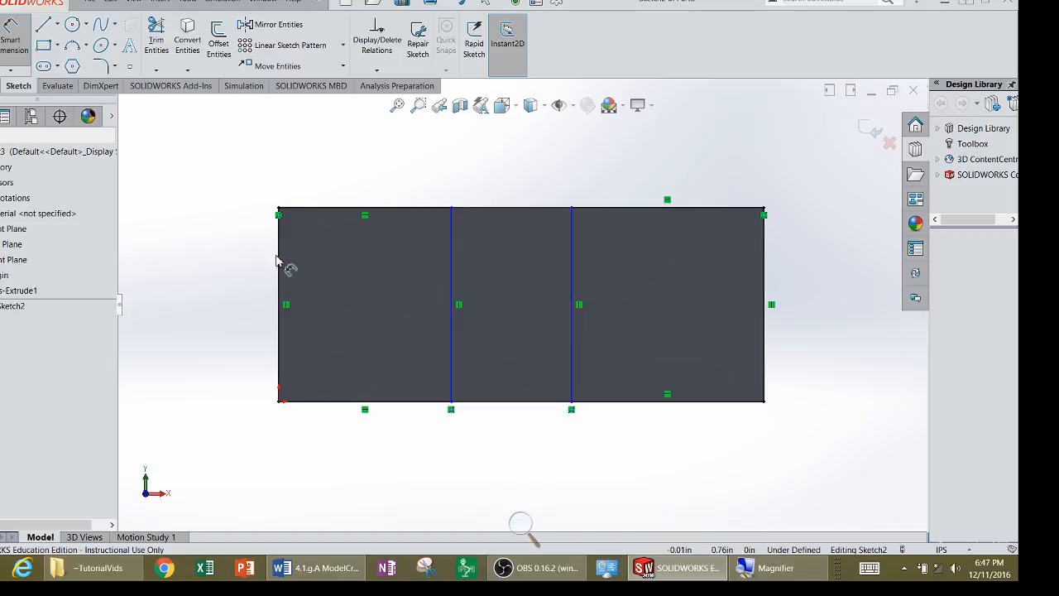
left_click(307, 265)
left_click(453, 282)
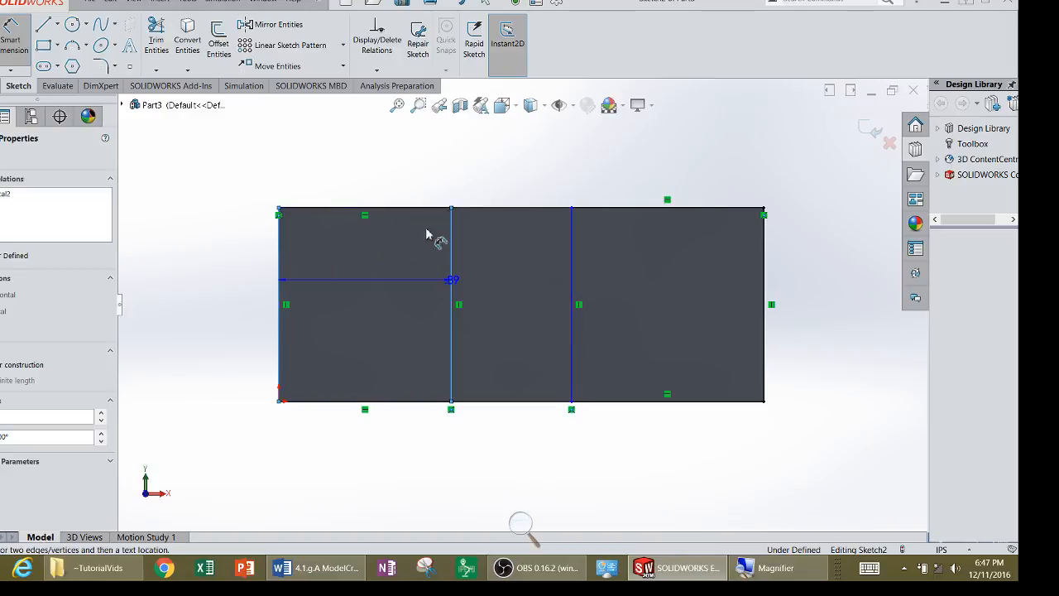
left_click(387, 177)
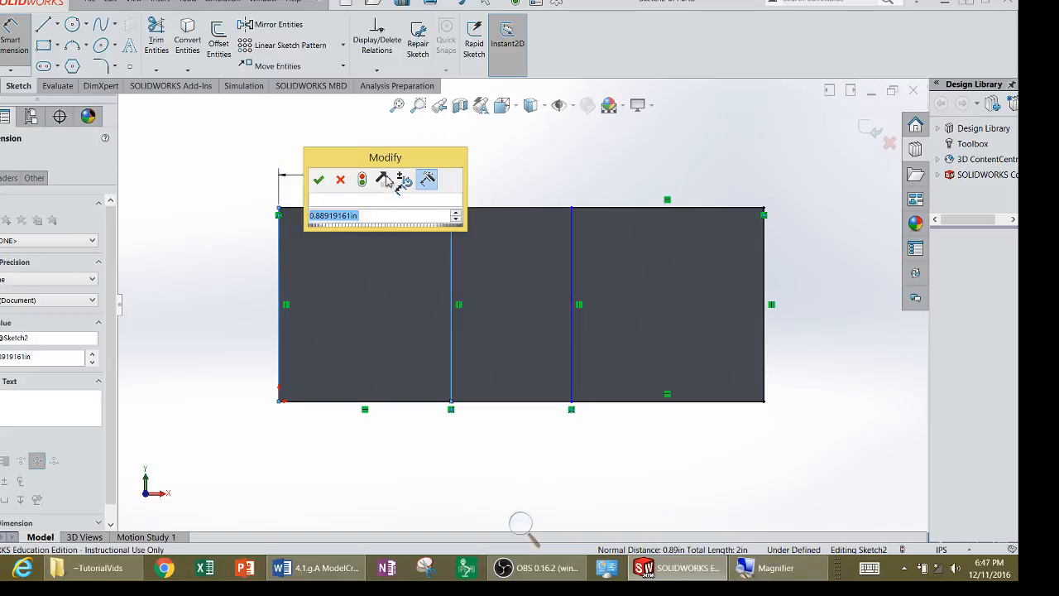
key("Return")
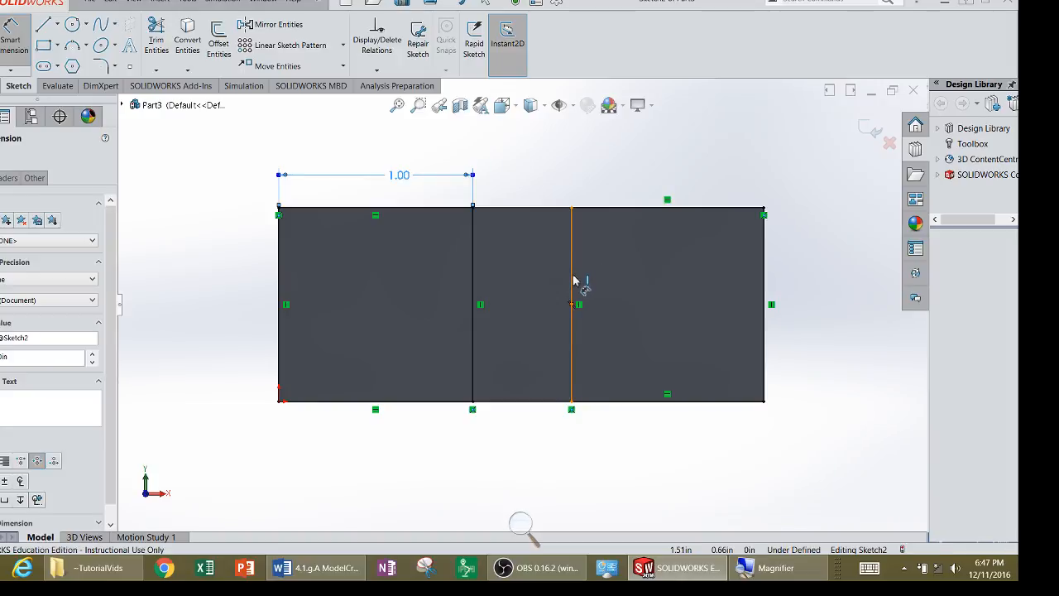
Dimension the width of the right rectangle on the front face to 1.00 in.
left_click(574, 285)
left_click(765, 298)
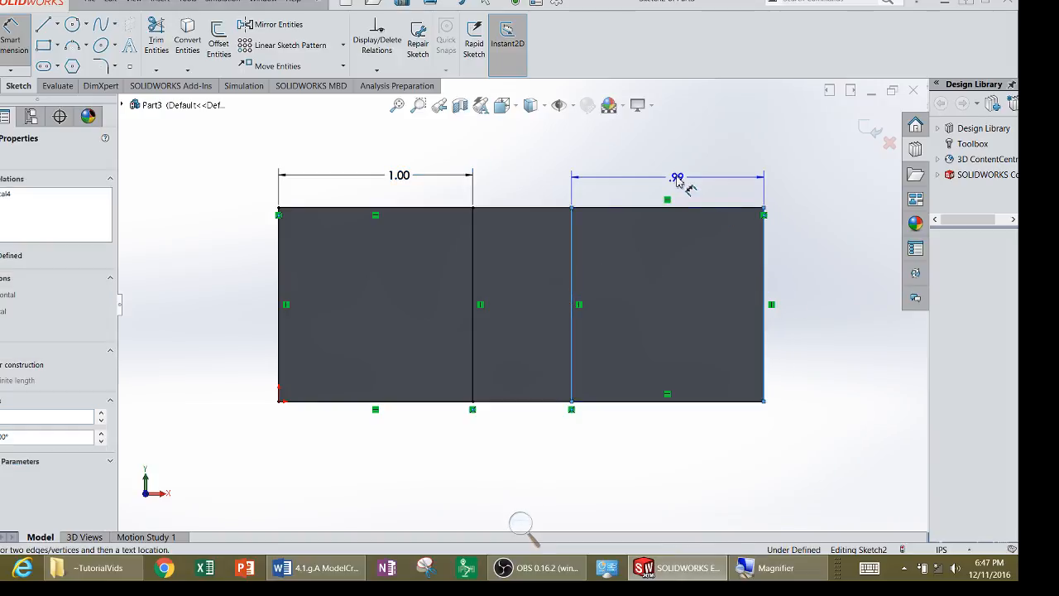
left_click(676, 180)
type("1")
key("Return")
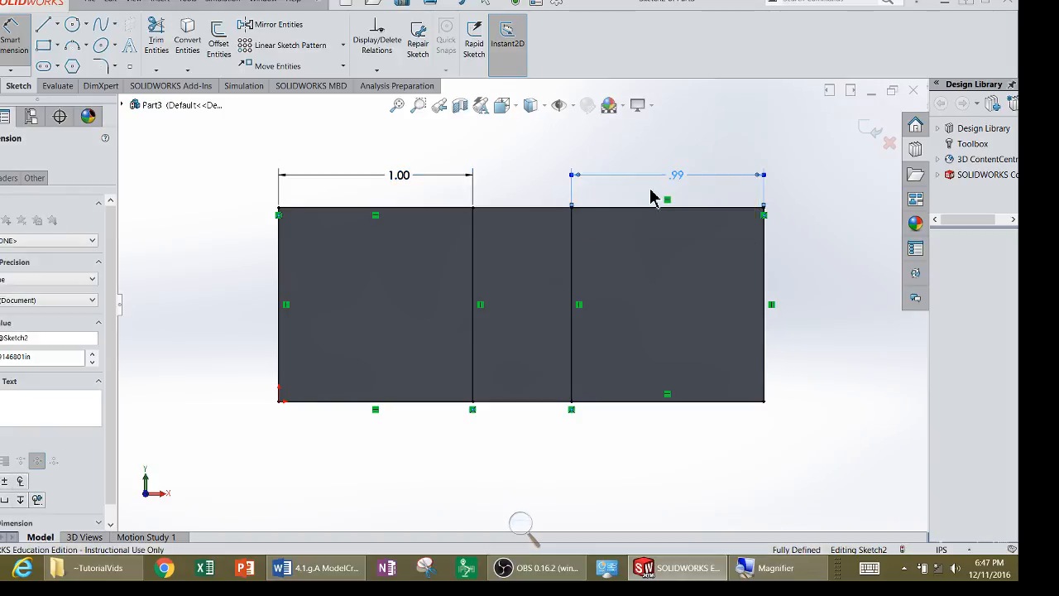
Extrude the left and right rectangle regions forward from the block's front face as two prongs, choosing both as selected contours.
left_click(0, 51)
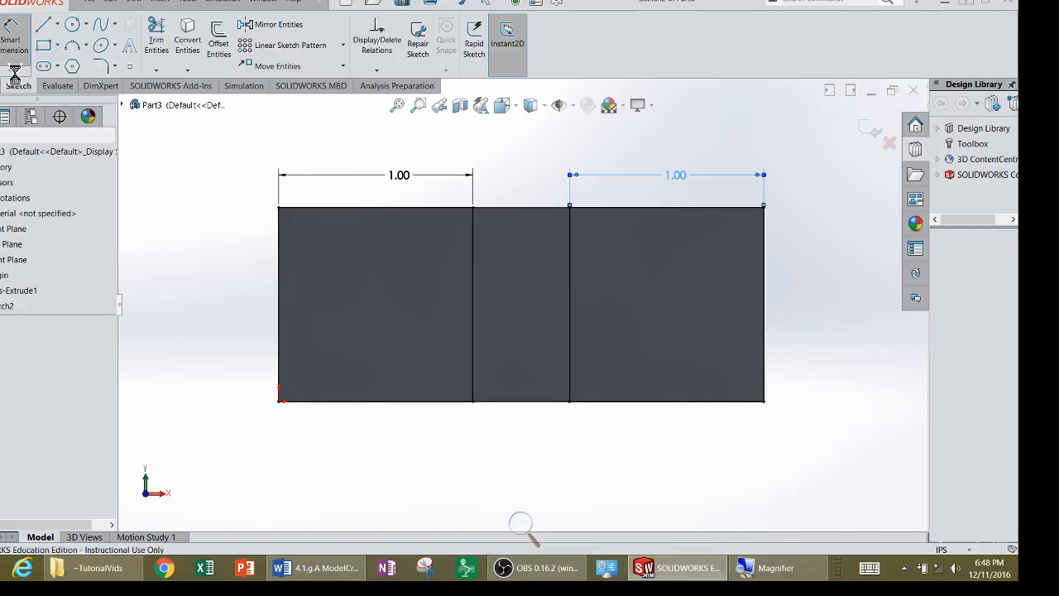
middle_click_drag(463, 175, 421, 237)
left_click(0, 86)
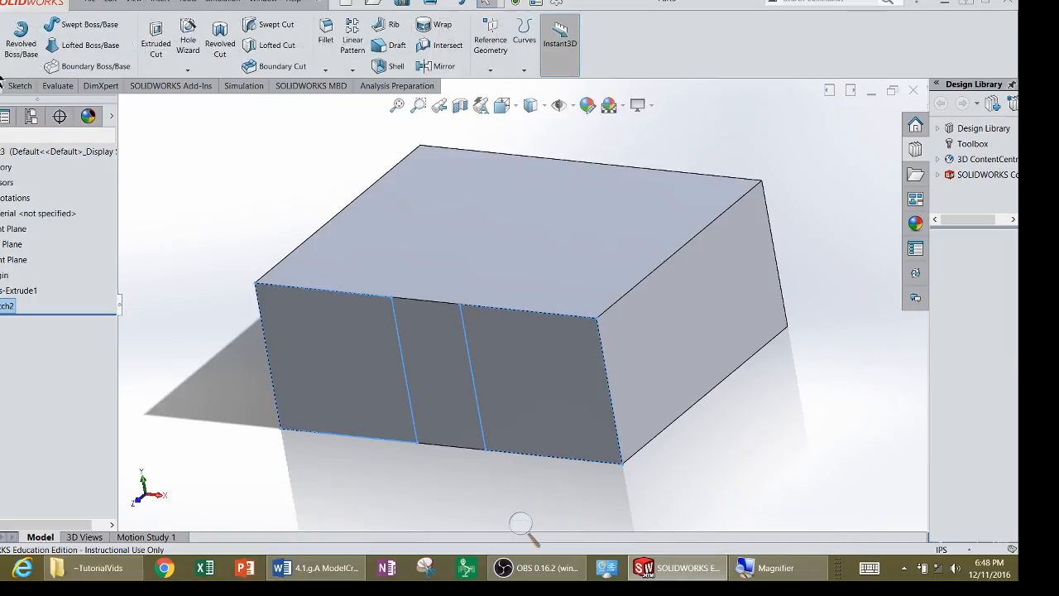
left_click(2, 45)
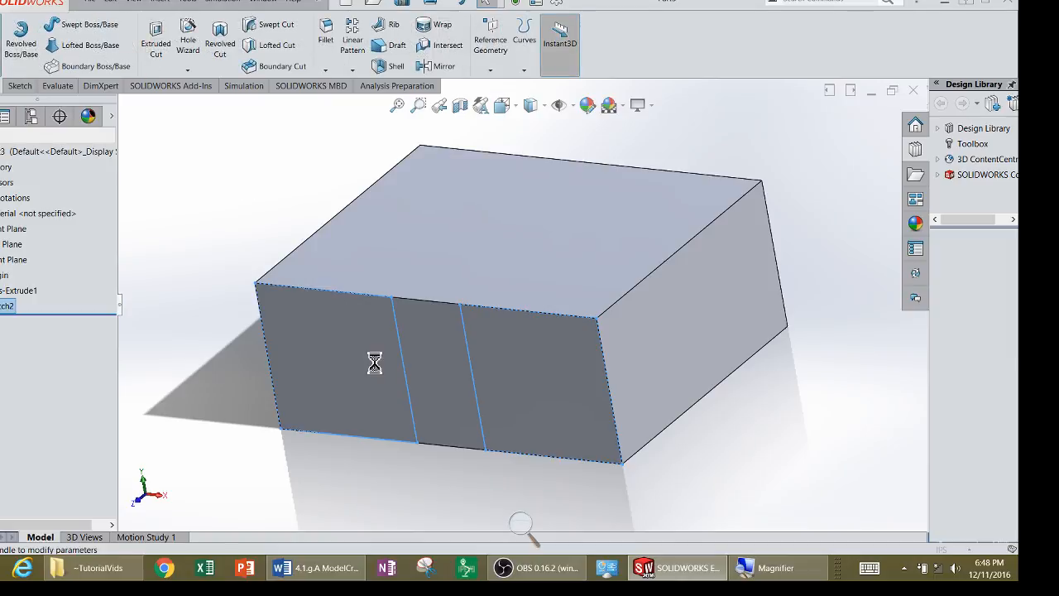
scroll(451, 345, "up", 1)
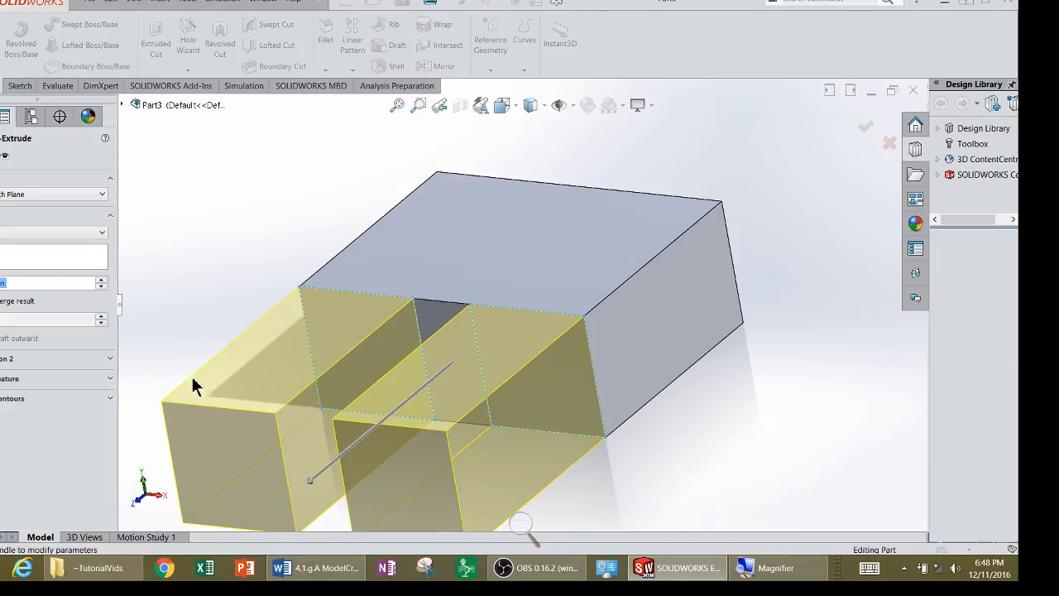
left_click(52, 402)
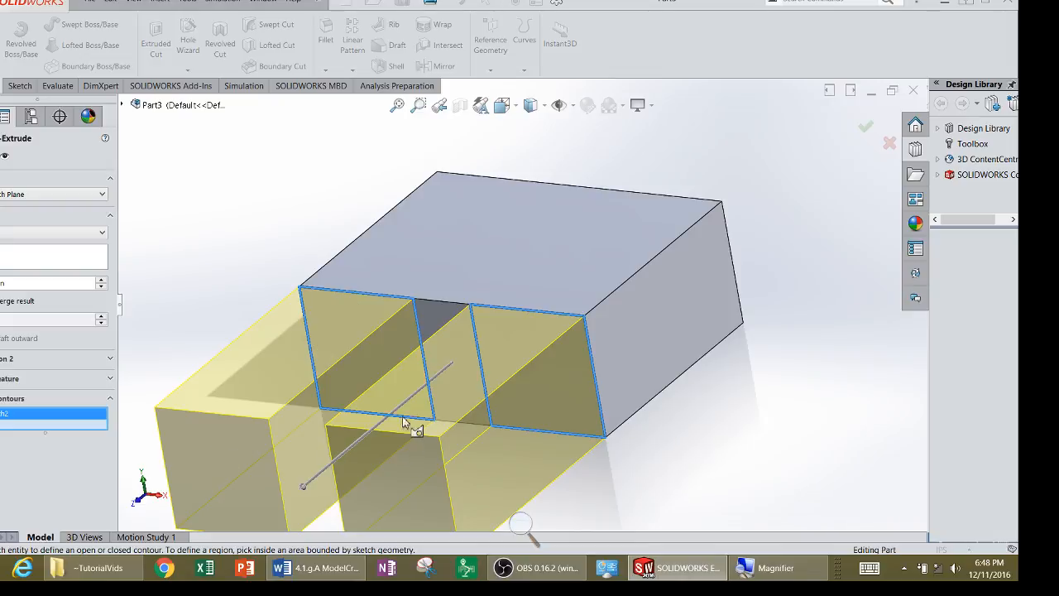
left_click(365, 347)
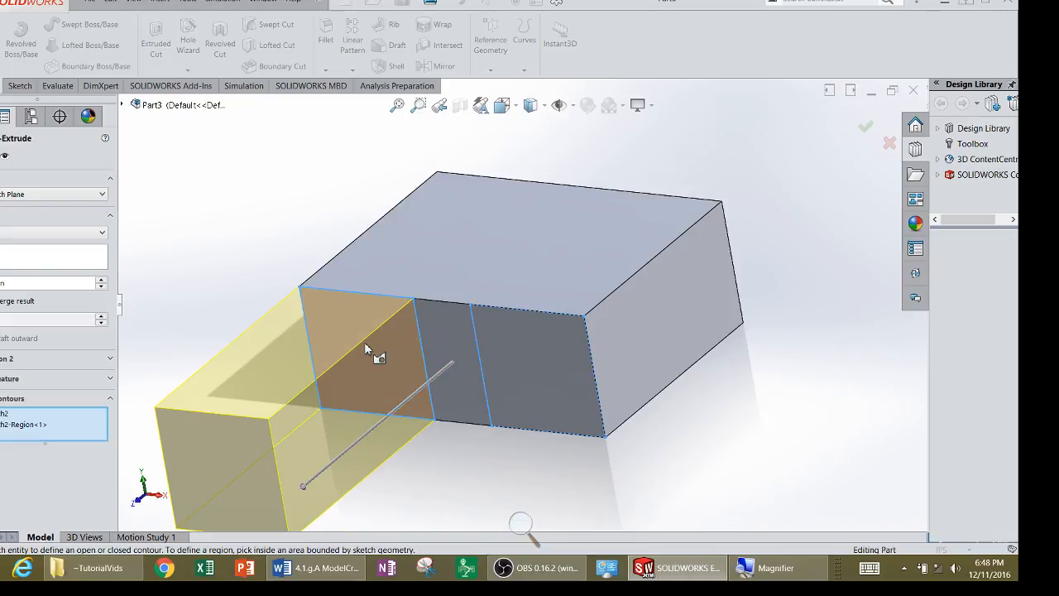
left_click(507, 359)
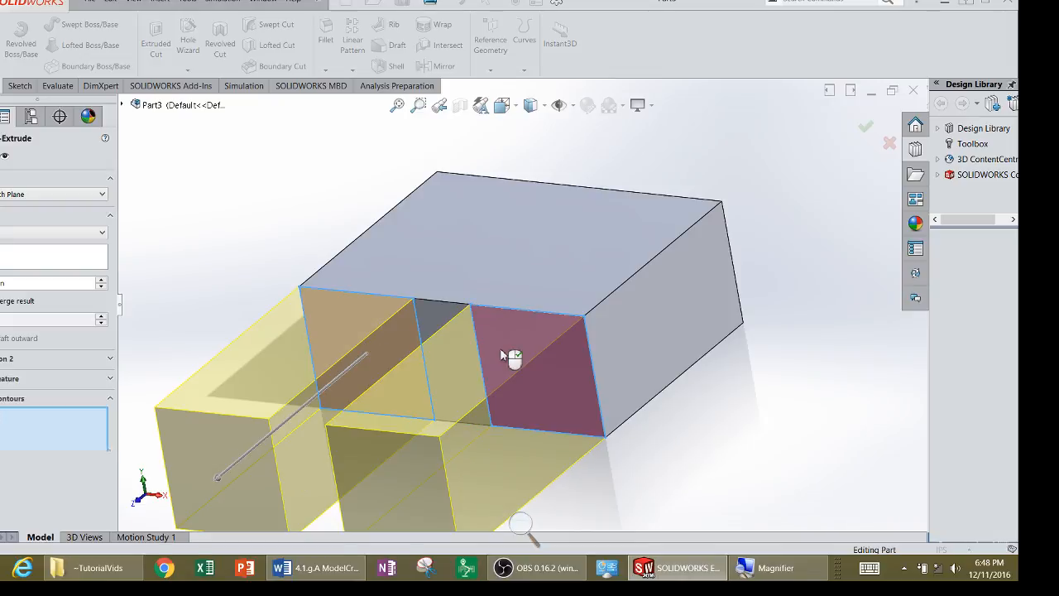
left_click(327, 342)
scroll(551, 398, "up", 2)
scroll(551, 398, "up", 1)
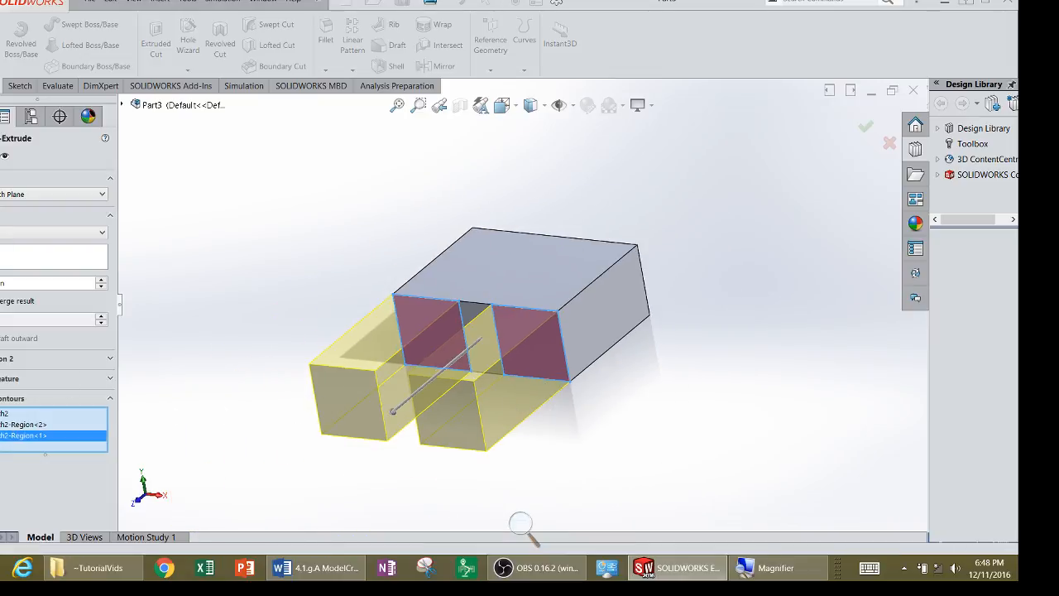
key("Return")
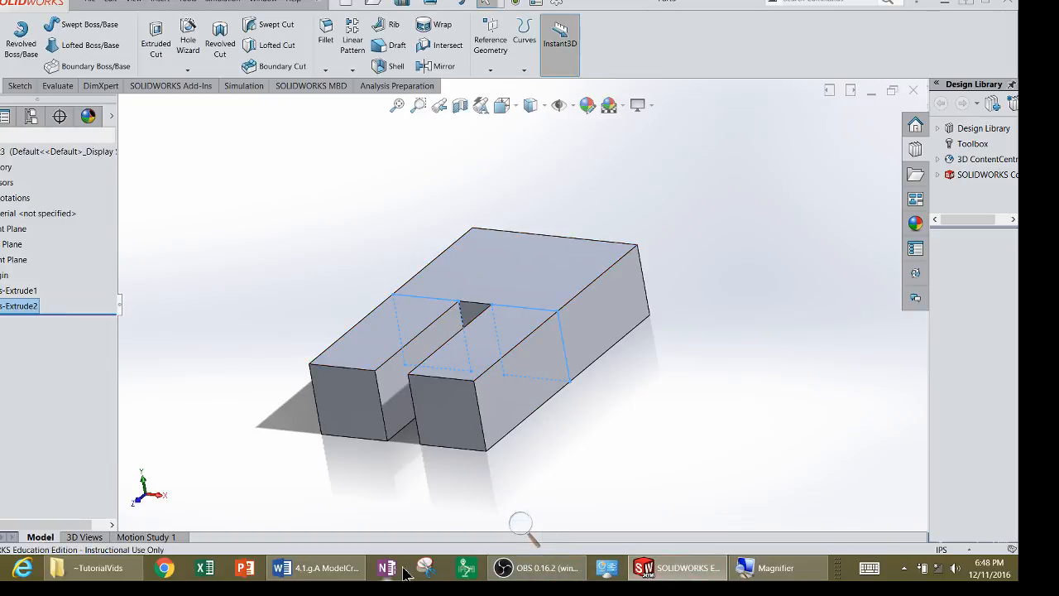
Consult the reference drawing in Word for the raised back section and start an extrusion sketch on the part's top face in SOLIDWORKS.
left_click(331, 567)
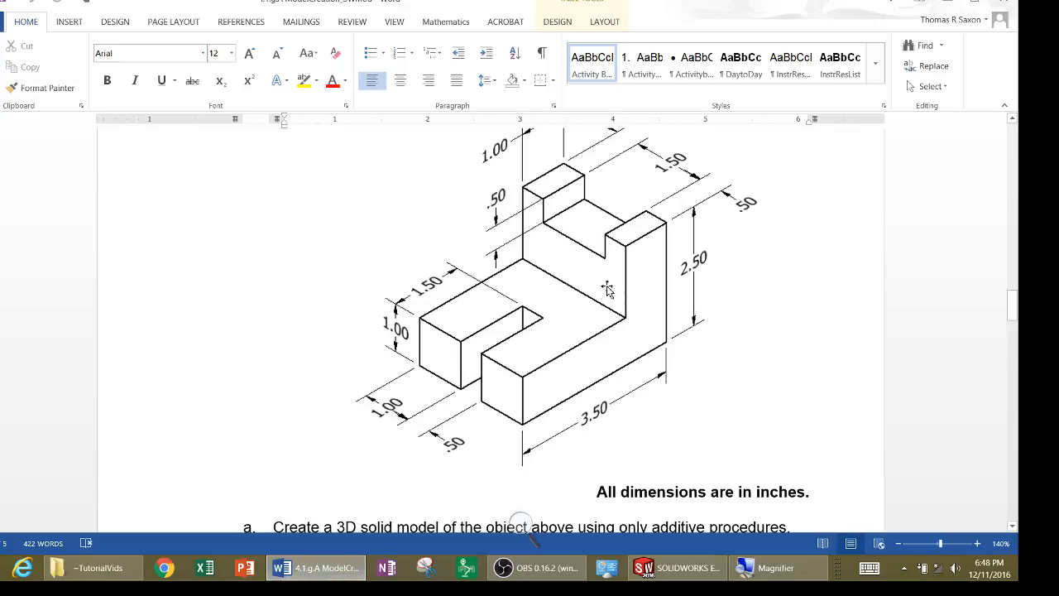
scroll(607, 287, "up", 1)
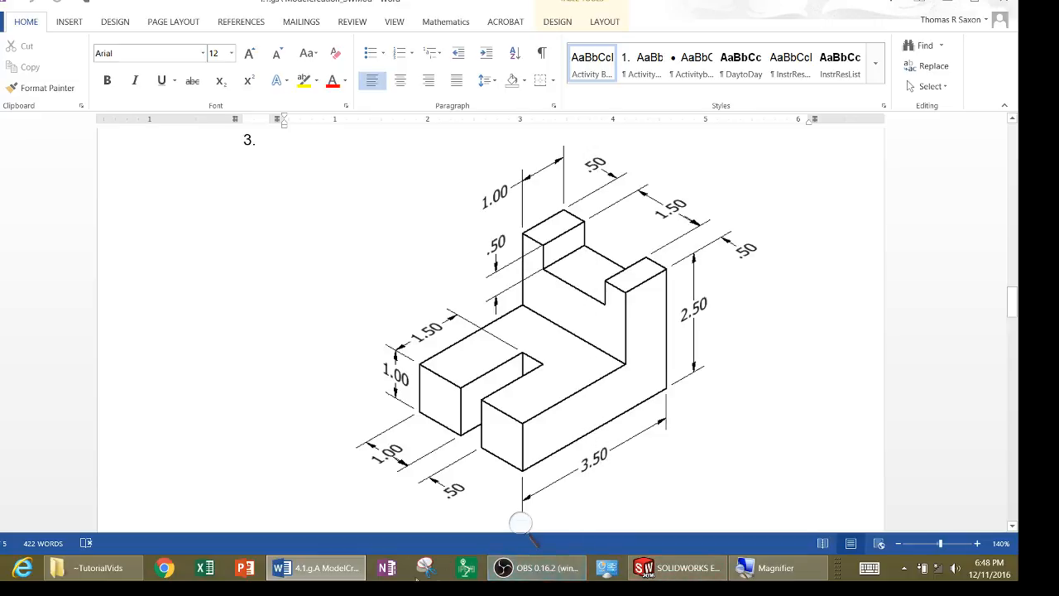
left_click(676, 568)
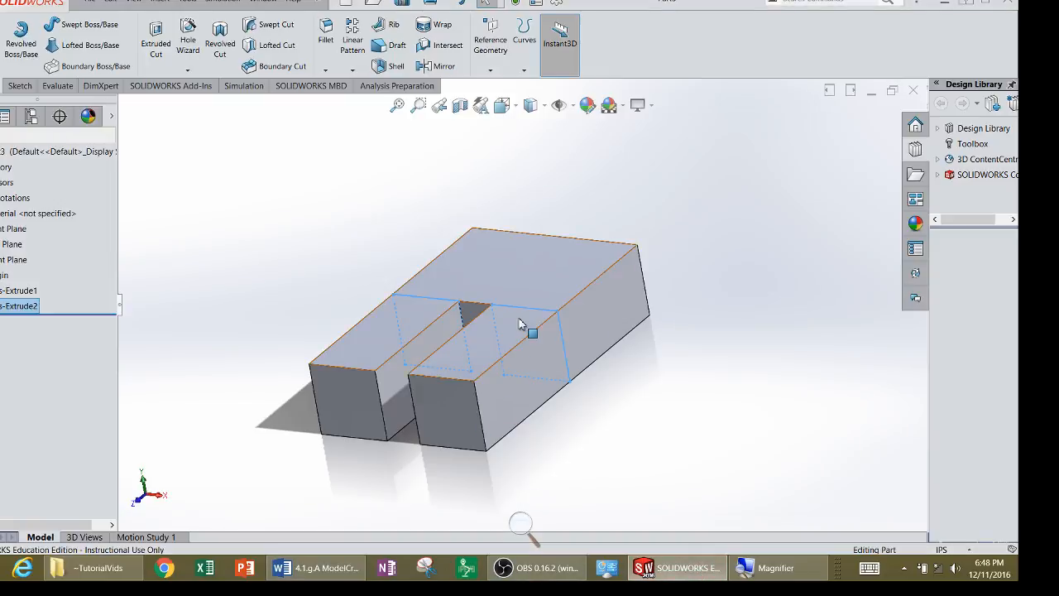
left_click(267, 266)
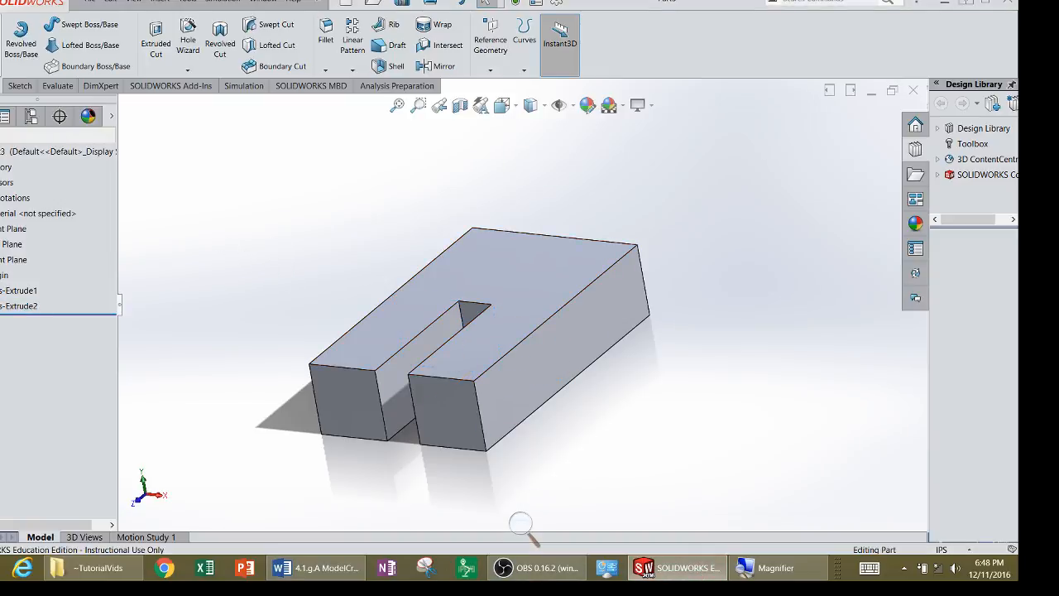
left_click(155, 37)
left_click(502, 267)
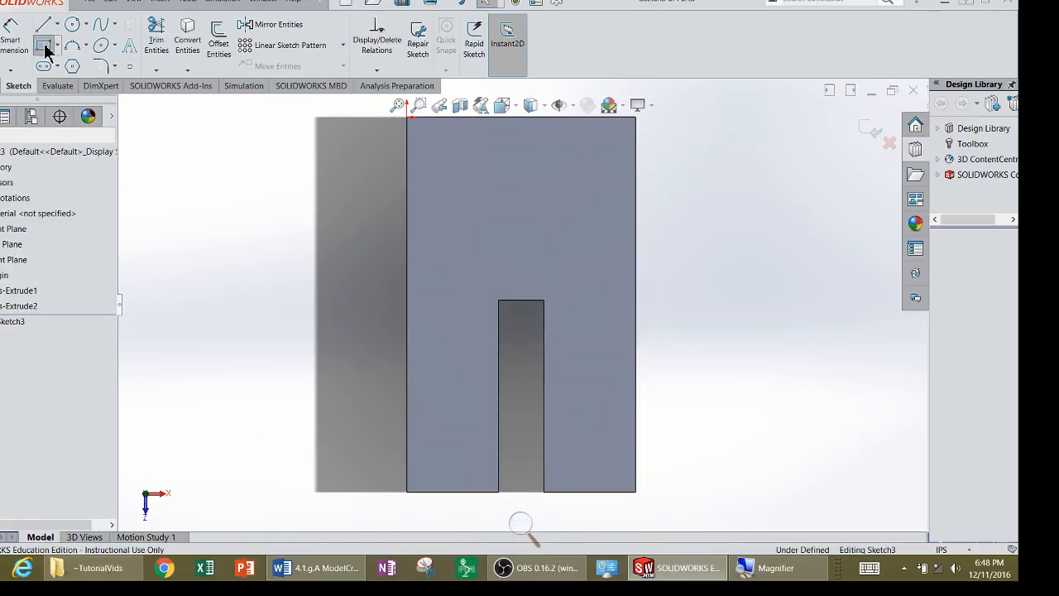
Sketch a rectangle from the origin along the back edge of the top face, 2.5 in wide and about 0.98 in deep.
left_click(43, 44)
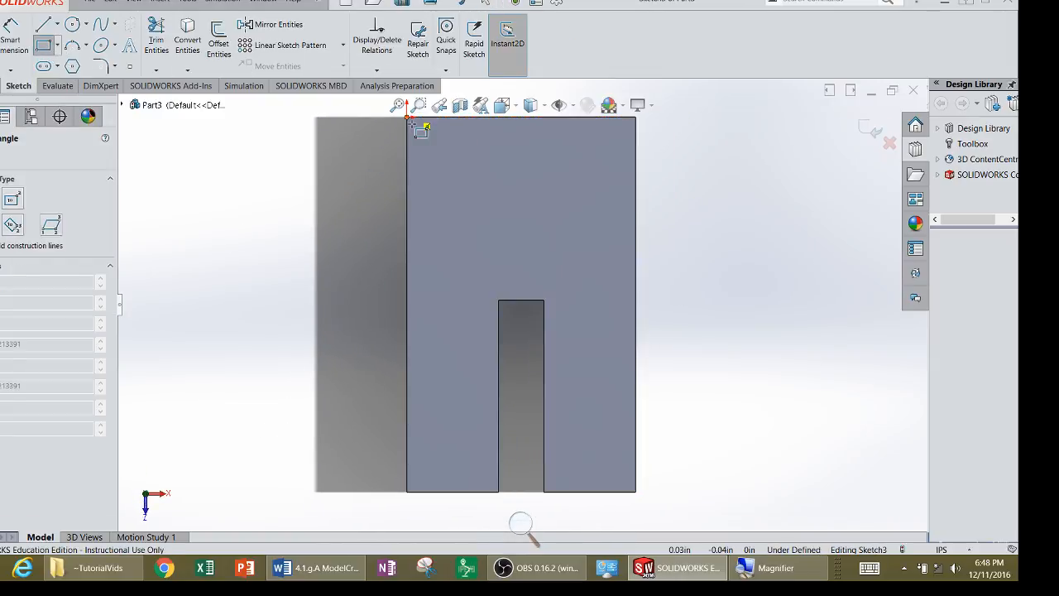
left_click(407, 117)
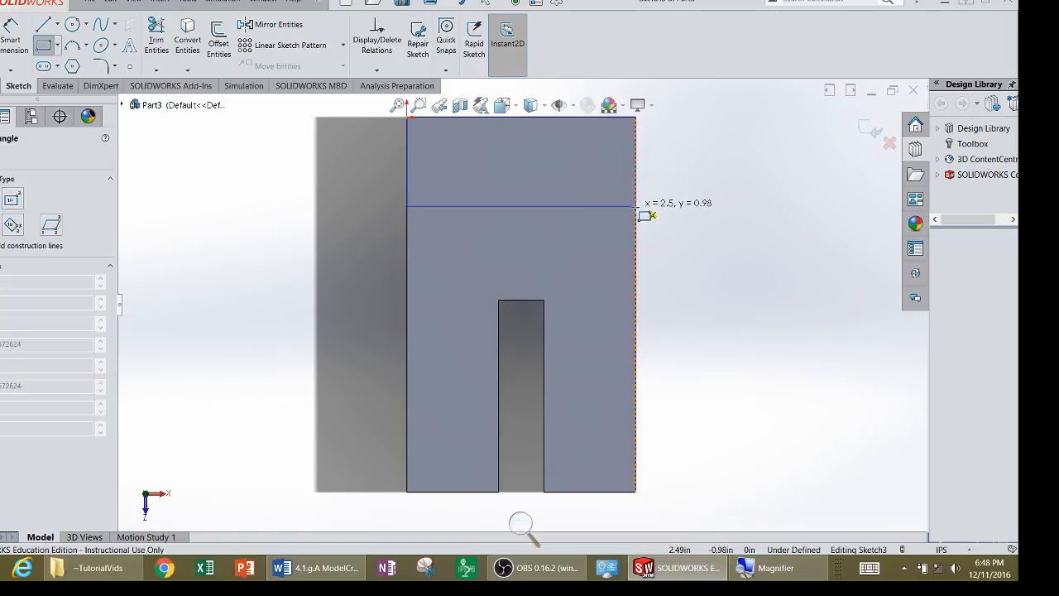
left_click(635, 206)
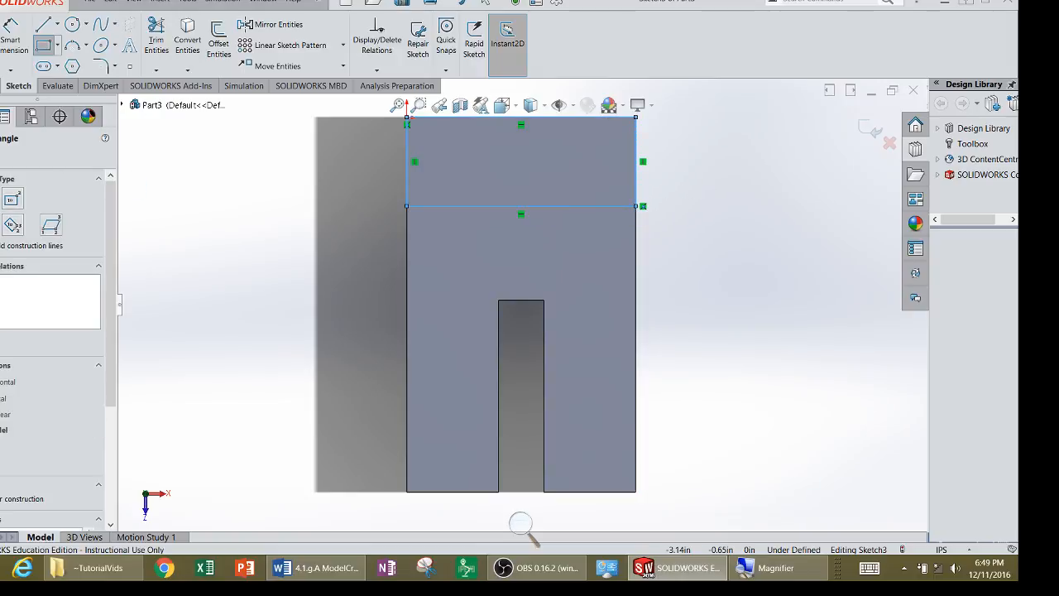
key("Escape")
Dimension the distance between the rectangle's back and front lines to 1.00 in.
left_click(14, 37)
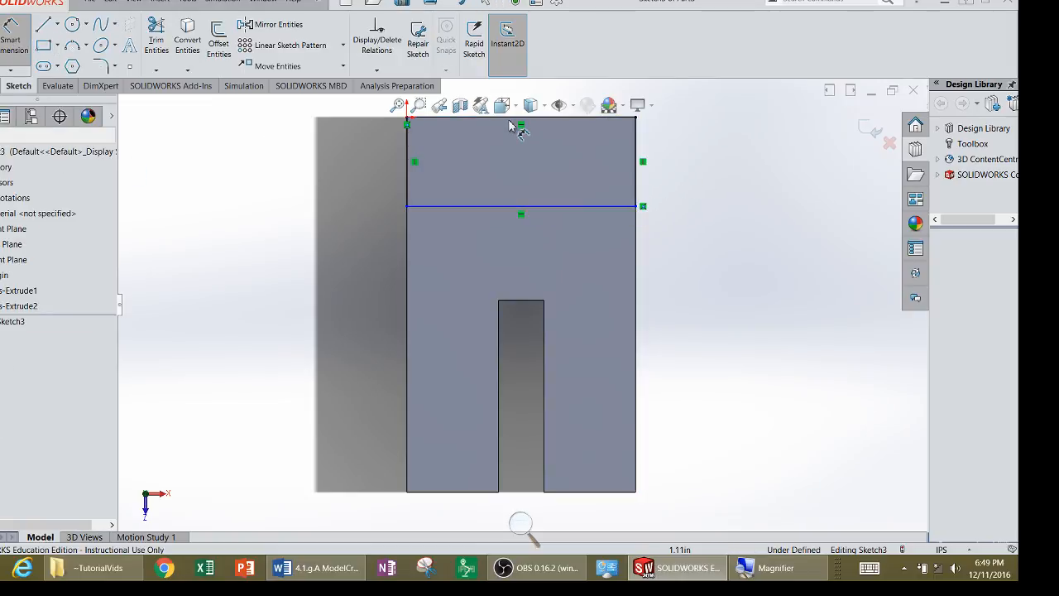
left_click(505, 206)
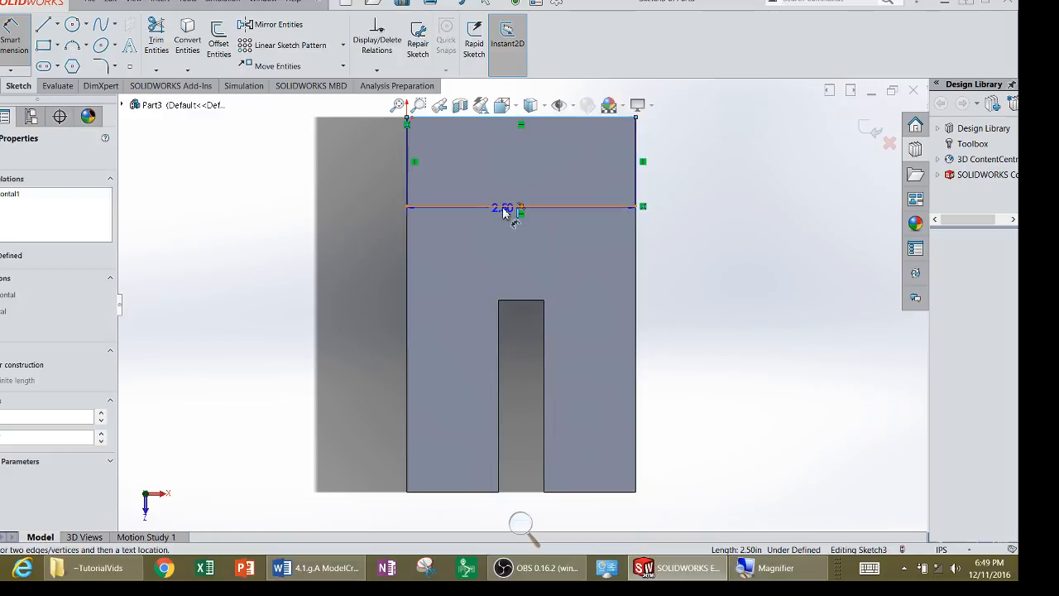
left_click(504, 118)
left_click(369, 194)
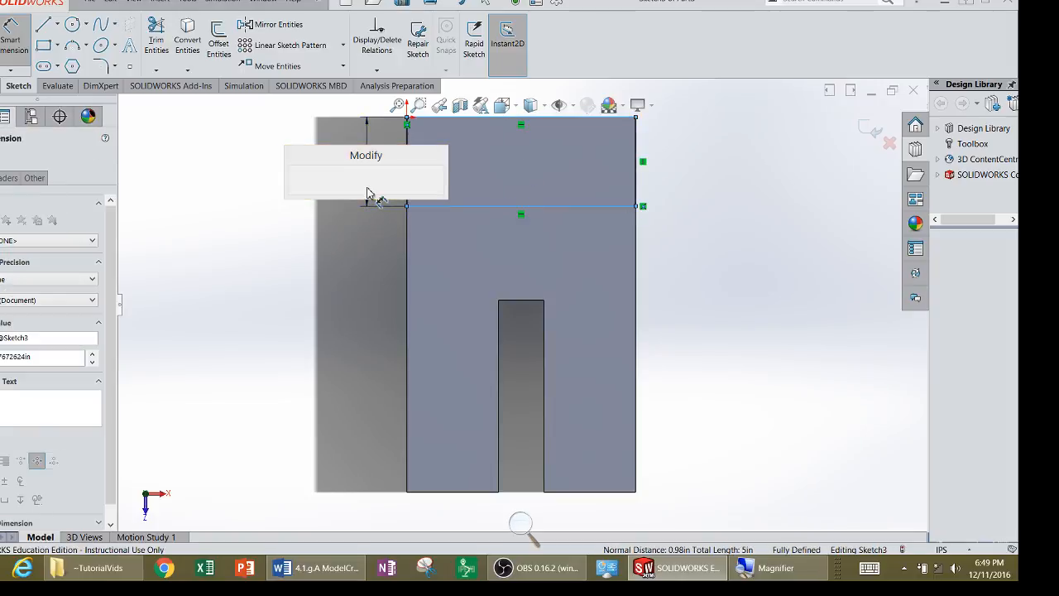
type("1")
key("Return")
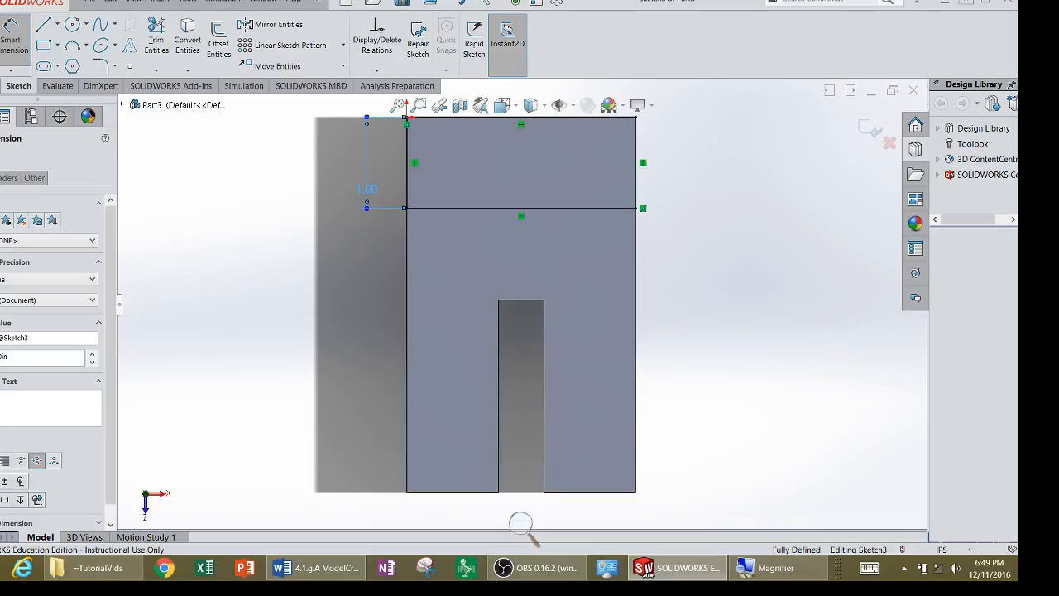
key("Escape")
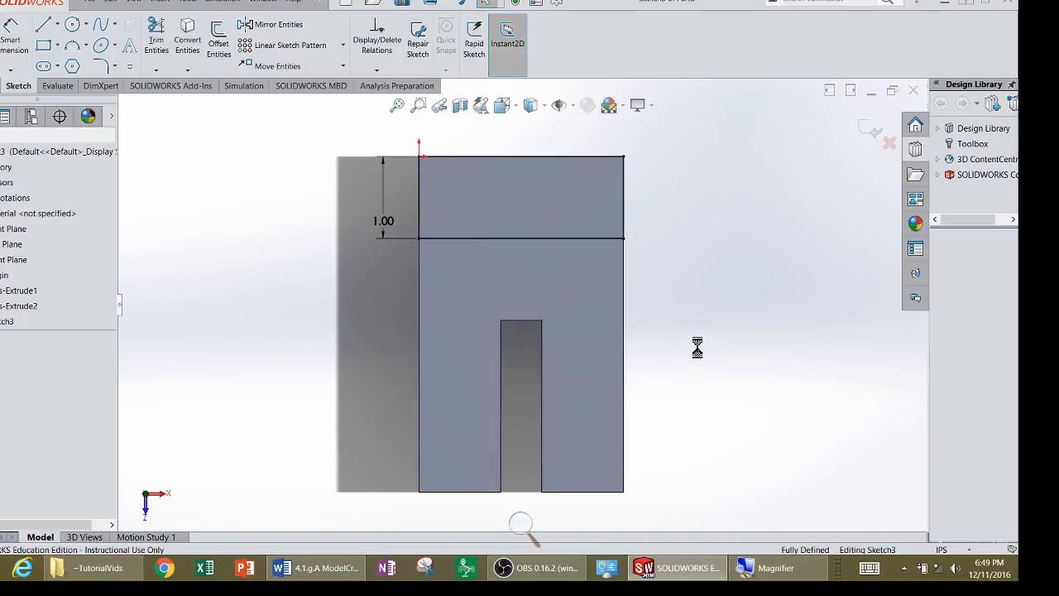
Extrude the rectangle upward into a raised back block about as tall as the base.
middle_click_drag(697, 354, 622, 250)
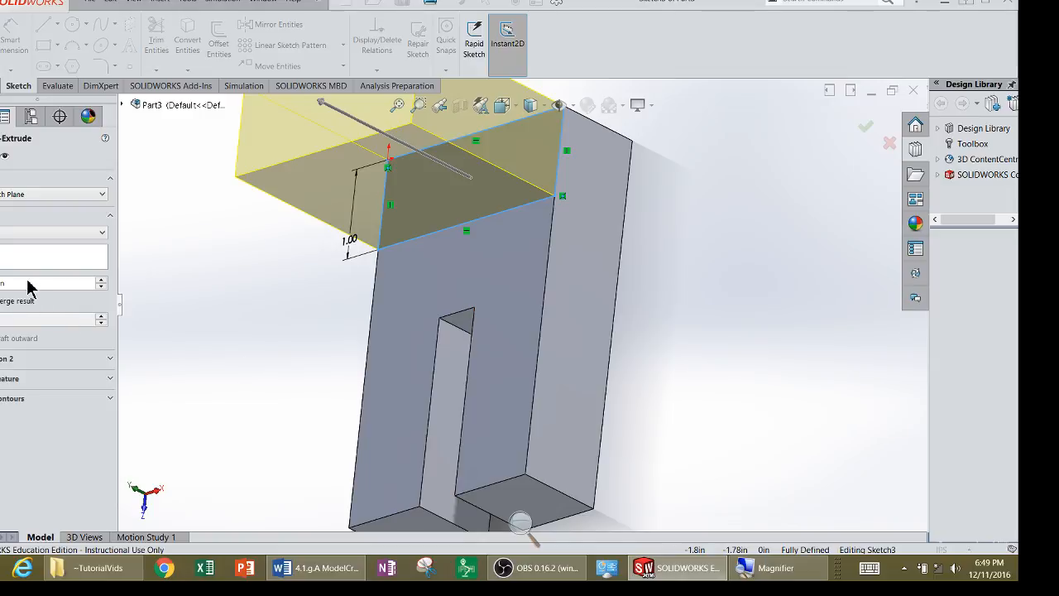
left_click_drag(320, 101, 395, 139)
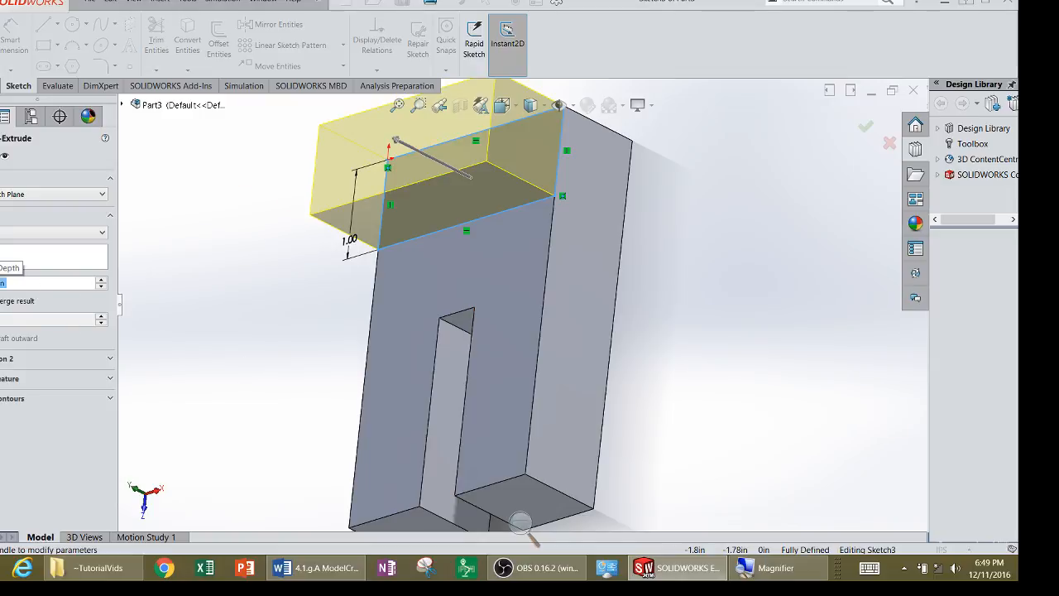
key("Return")
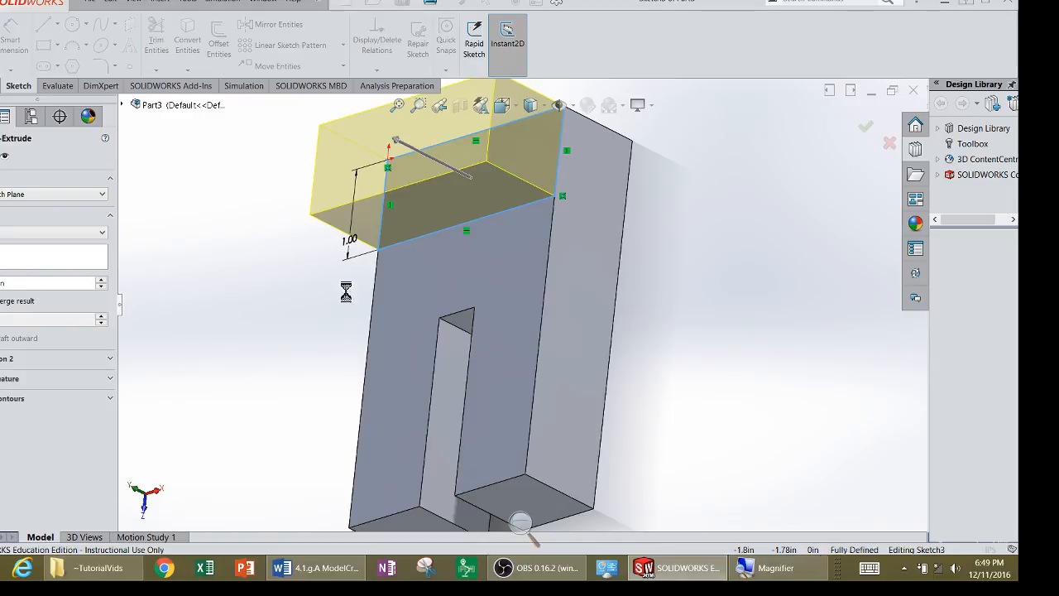
Inspect the raised back block in the right and trimetric views and compare it with the reference drawing in Word.
middle_click_drag(447, 340, 315, 299)
key("ctrl+4")
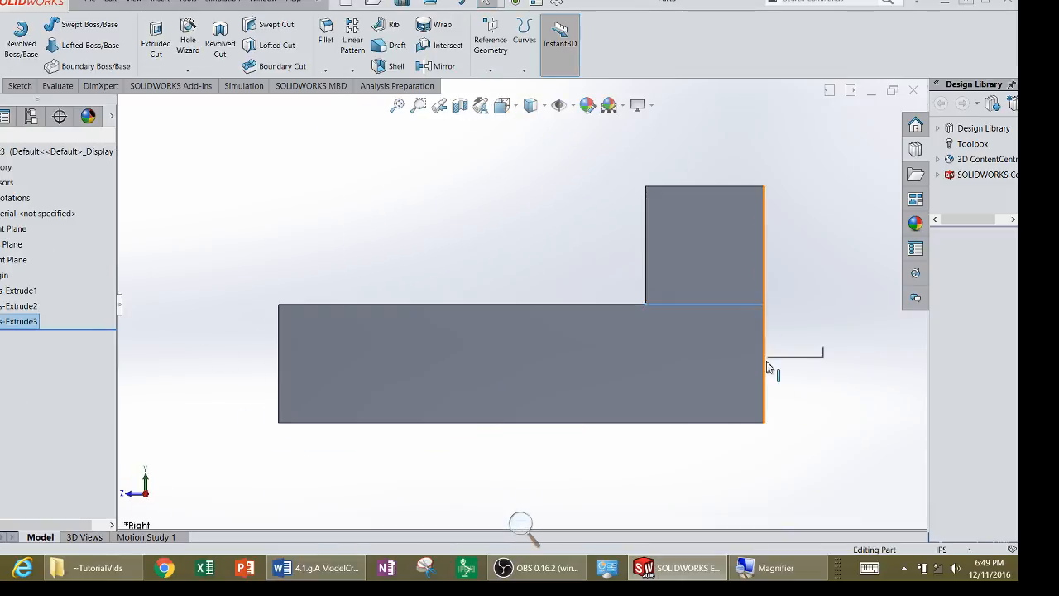
key("ctrl+7")
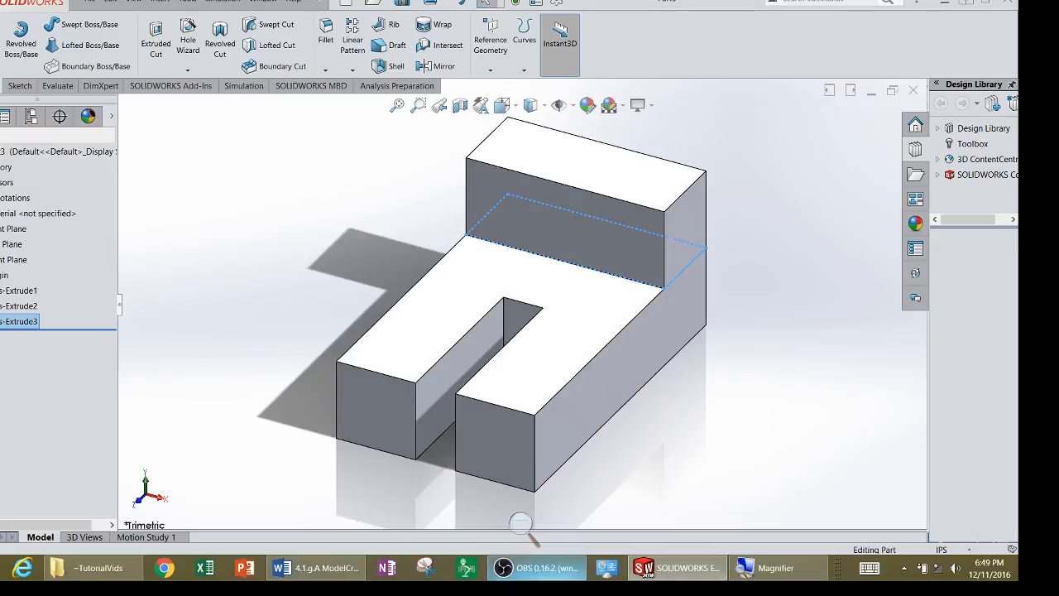
left_click(287, 570)
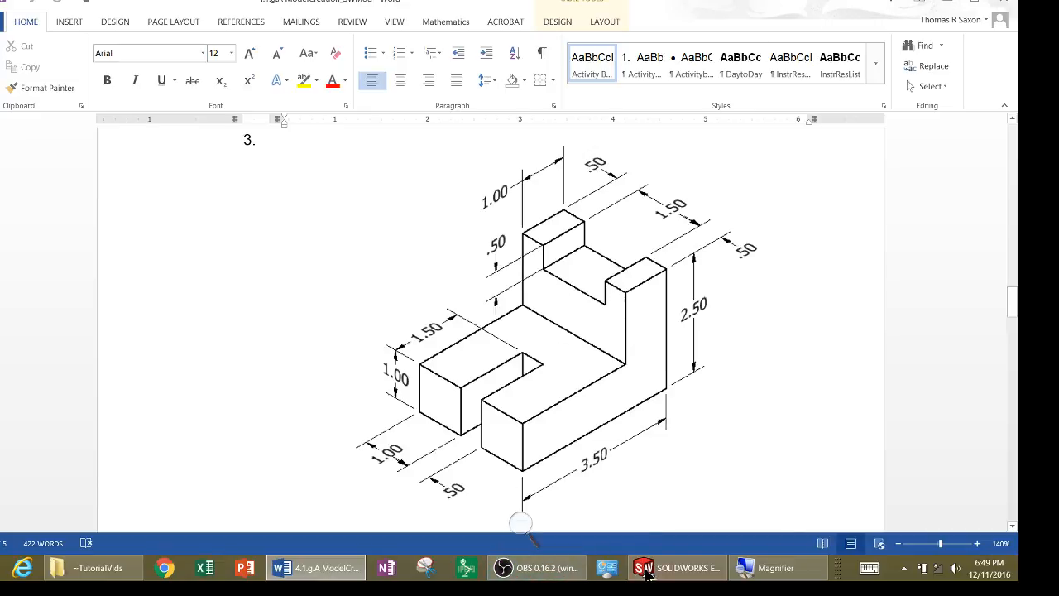
left_click(678, 567)
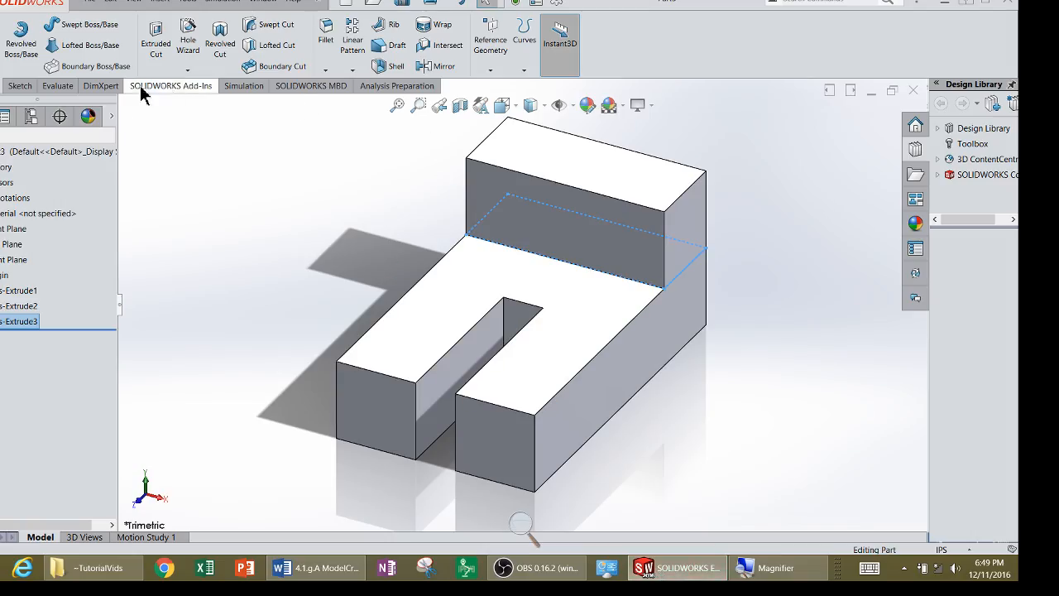
Sketch rectangles at both ends of the raised back block's top face, spanning its full depth, about 0.59 in and 0.64 in wide.
left_click(2, 52)
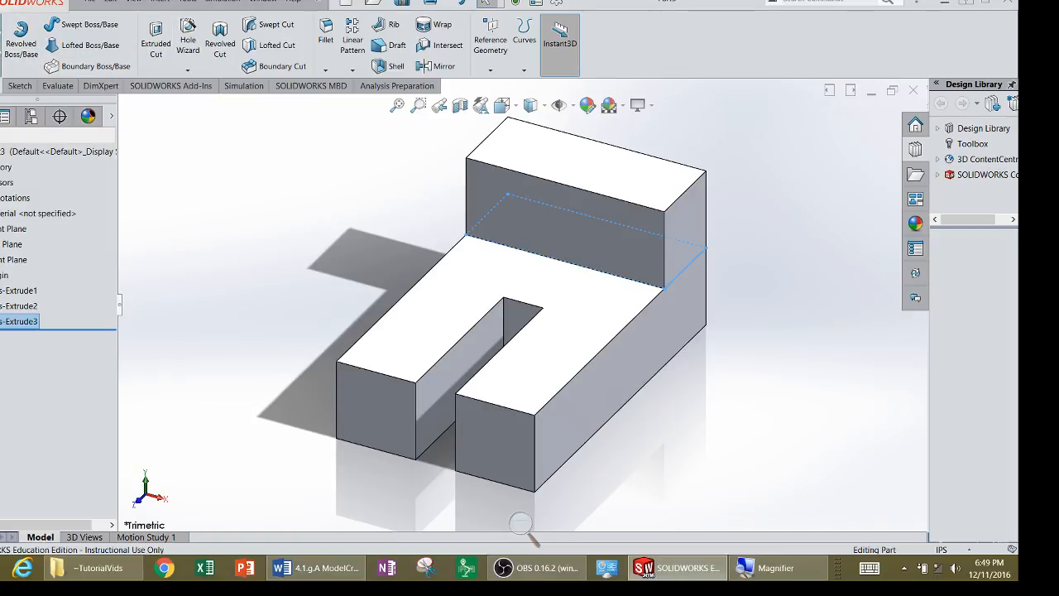
left_click(543, 160)
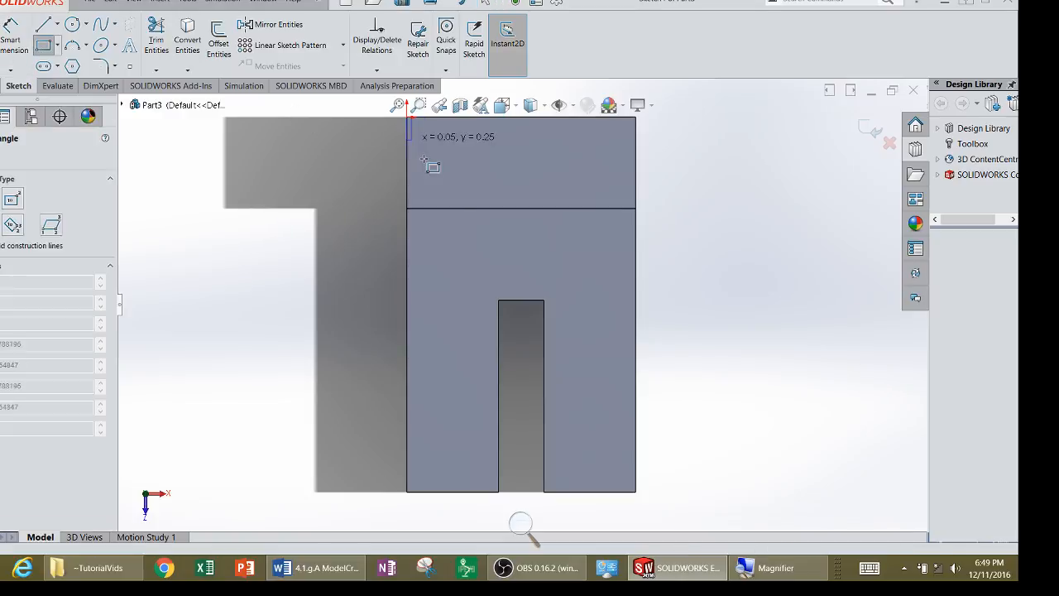
left_click(407, 118)
left_click(460, 207)
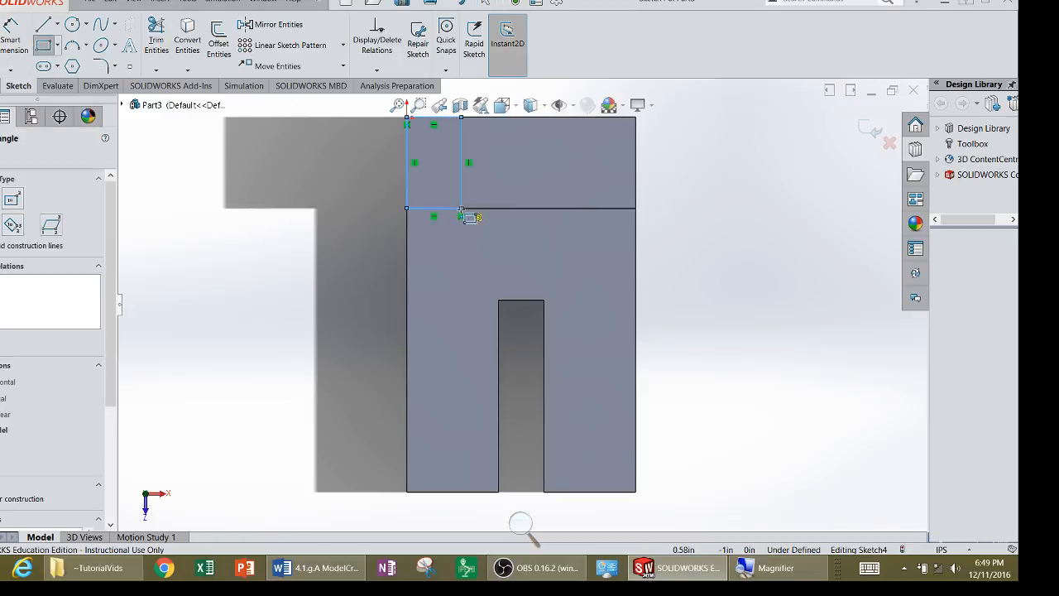
left_click(636, 118)
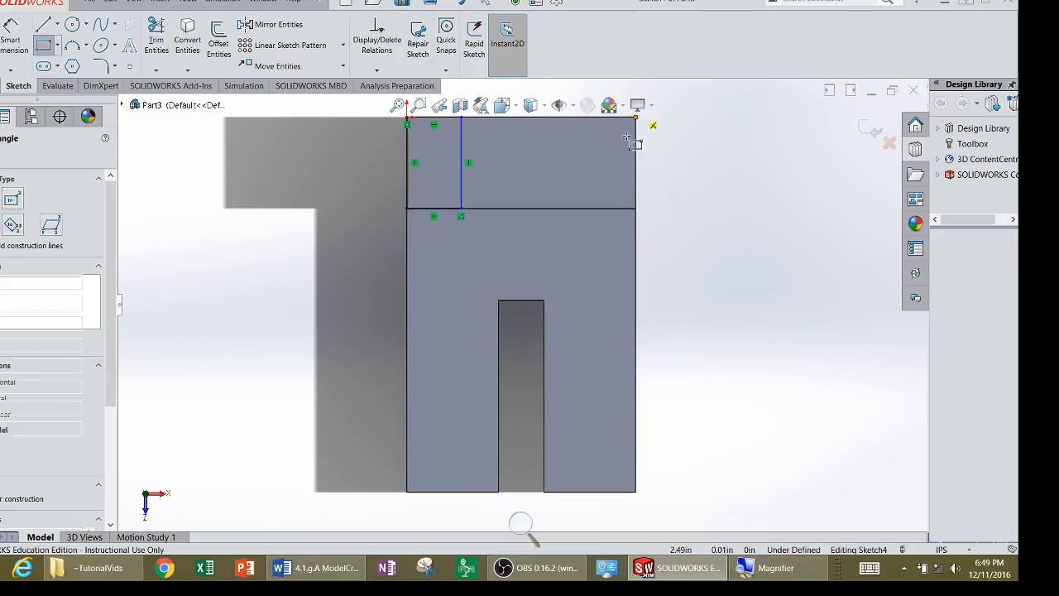
left_click(579, 208)
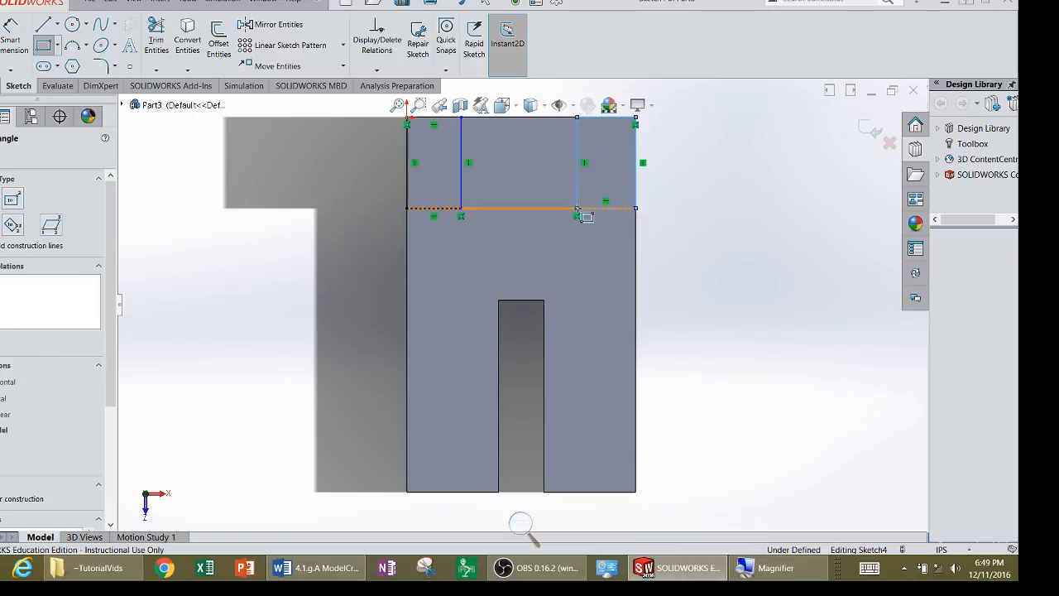
right_click(582, 210)
left_click(611, 215)
Dimension the width of the rectangle at the origin end of the top face to 0.50 in.
left_click(10, 40)
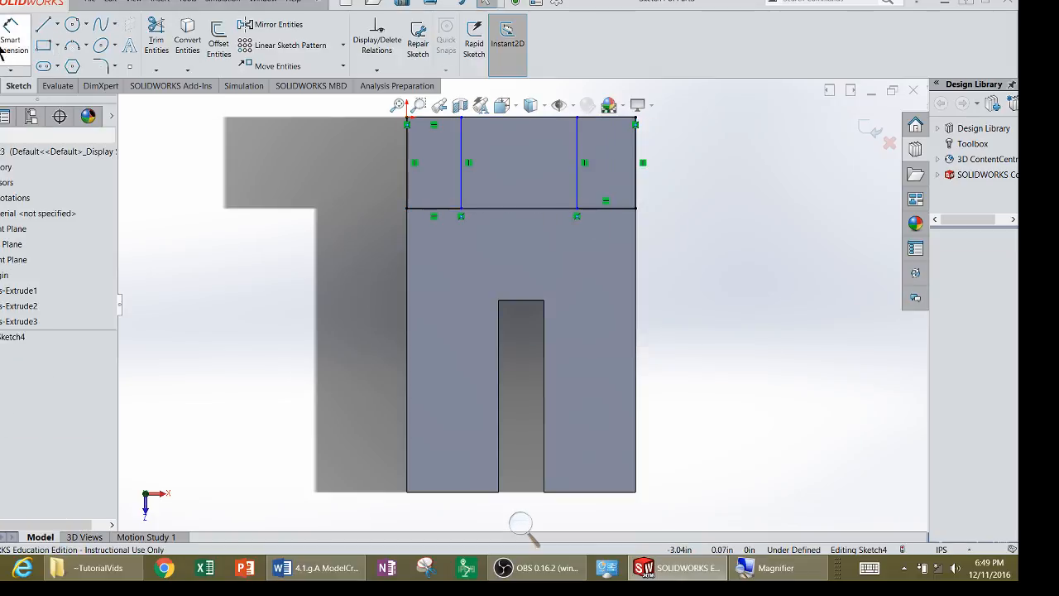
left_click(407, 194)
left_click(463, 202)
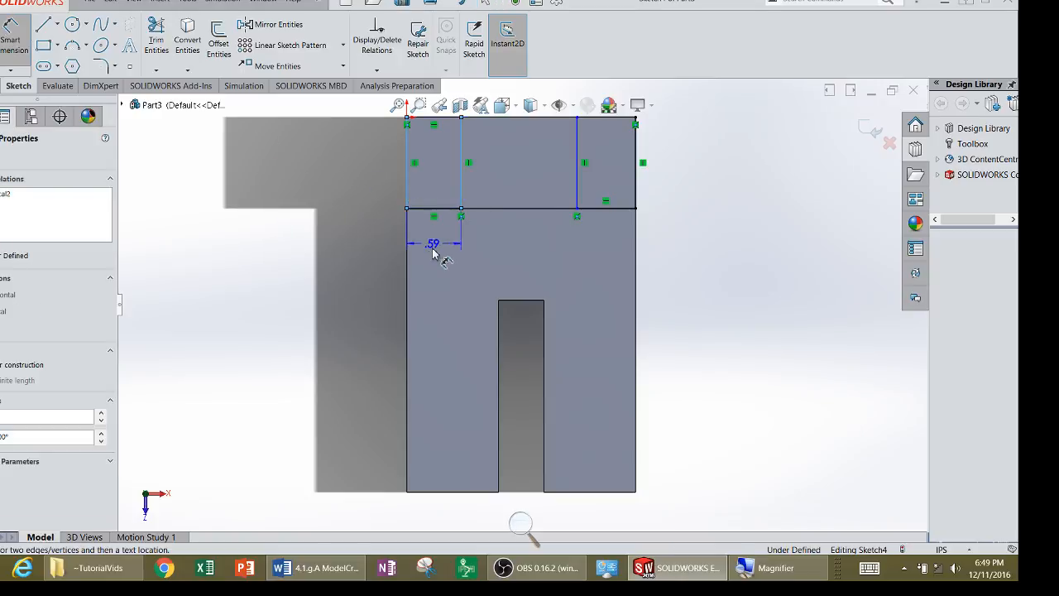
left_click(435, 252)
type(".5")
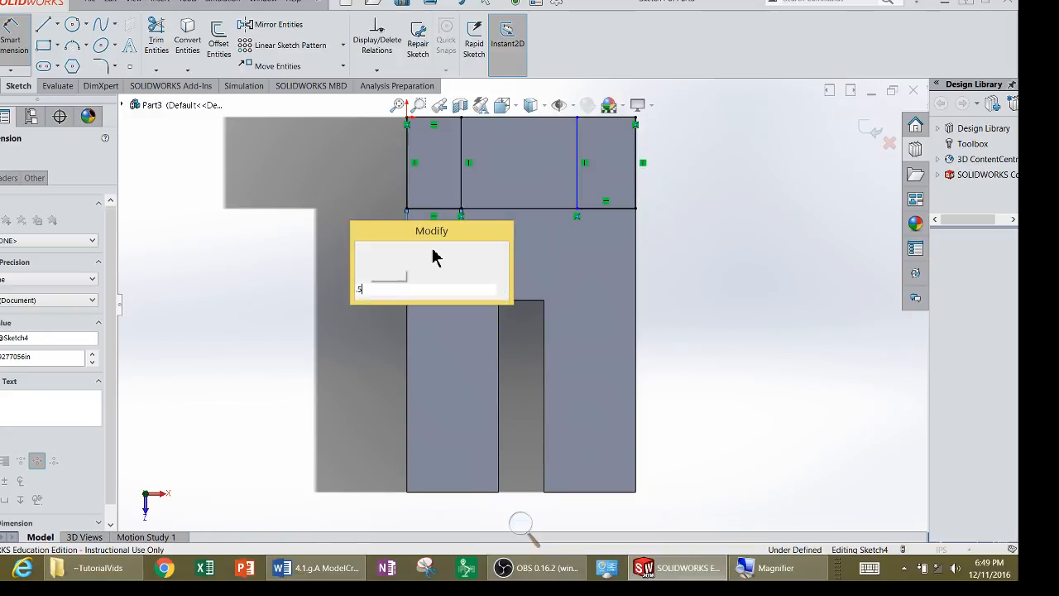
key("Return")
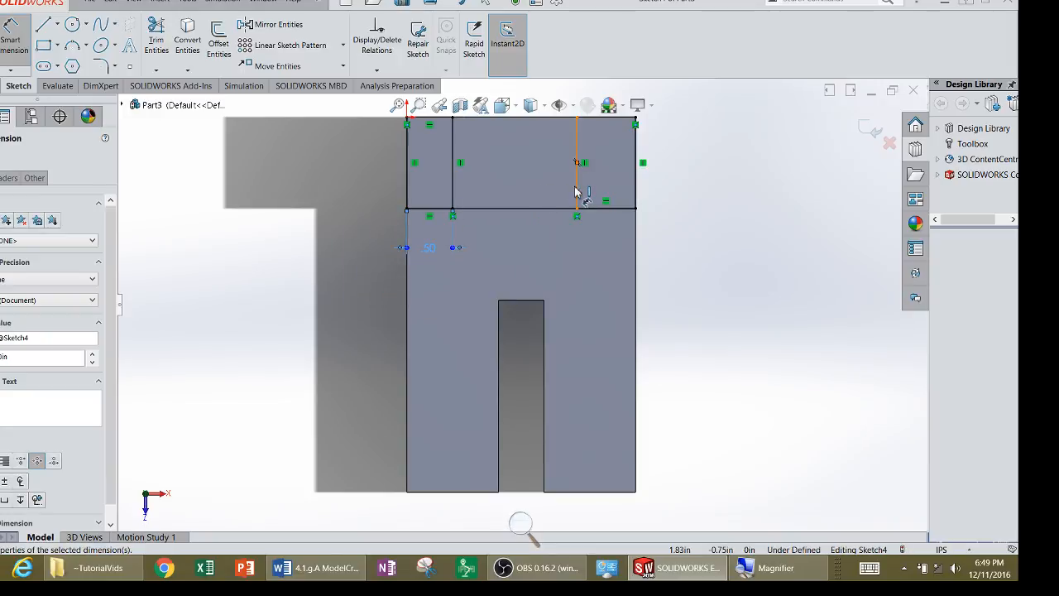
Dimension the width of the rectangle at the end opposite the origin to 0.50 in.
left_click(634, 195)
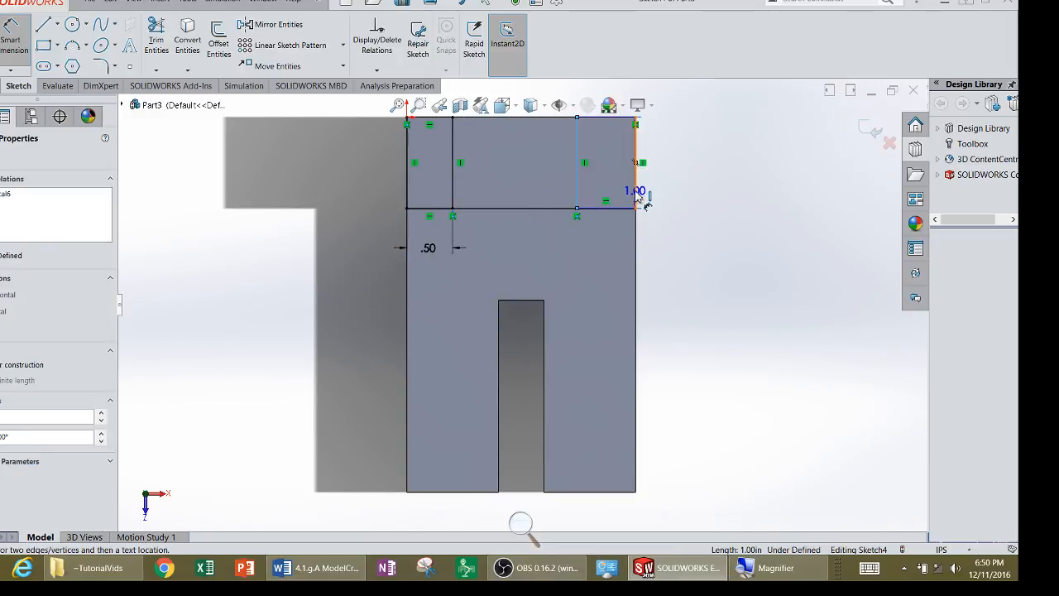
left_click(604, 247)
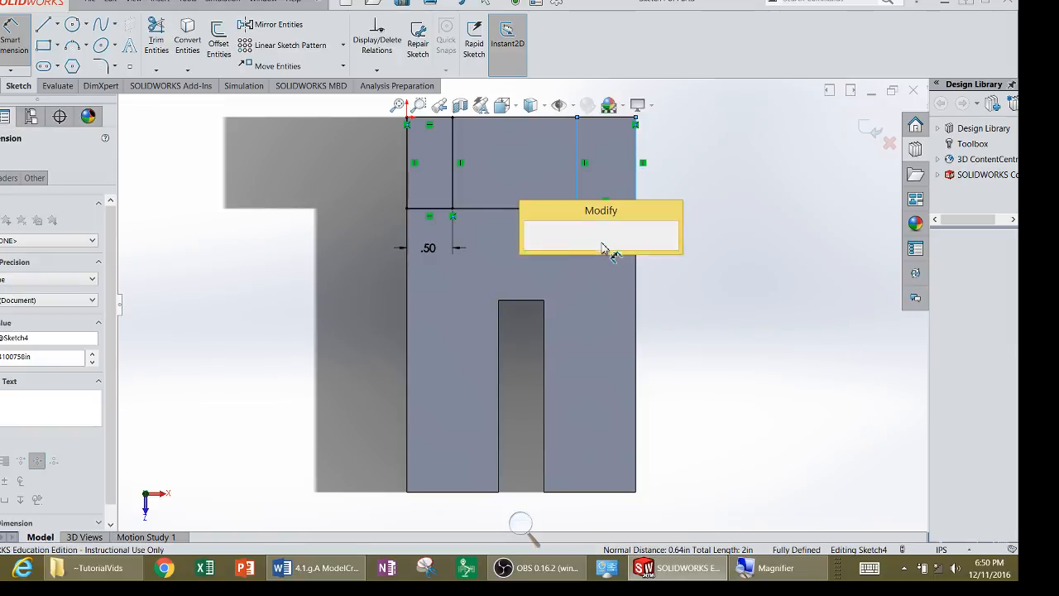
type(".5")
key("Return")
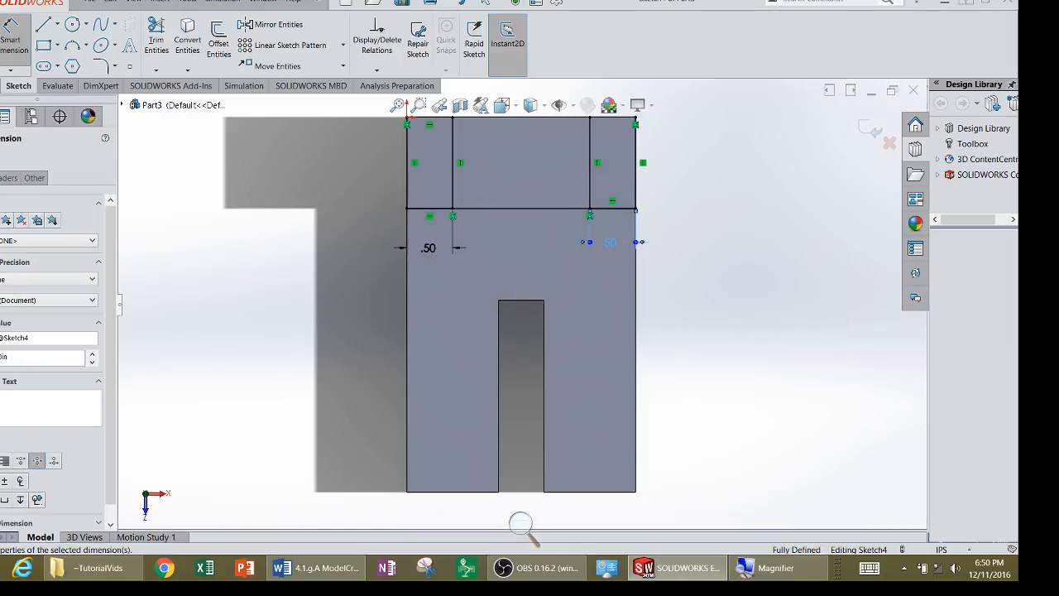
Extrude both end rectangles upward 0.5 in and compare the finished model with the problem 3 drawing in Word.
left_click(0, 38)
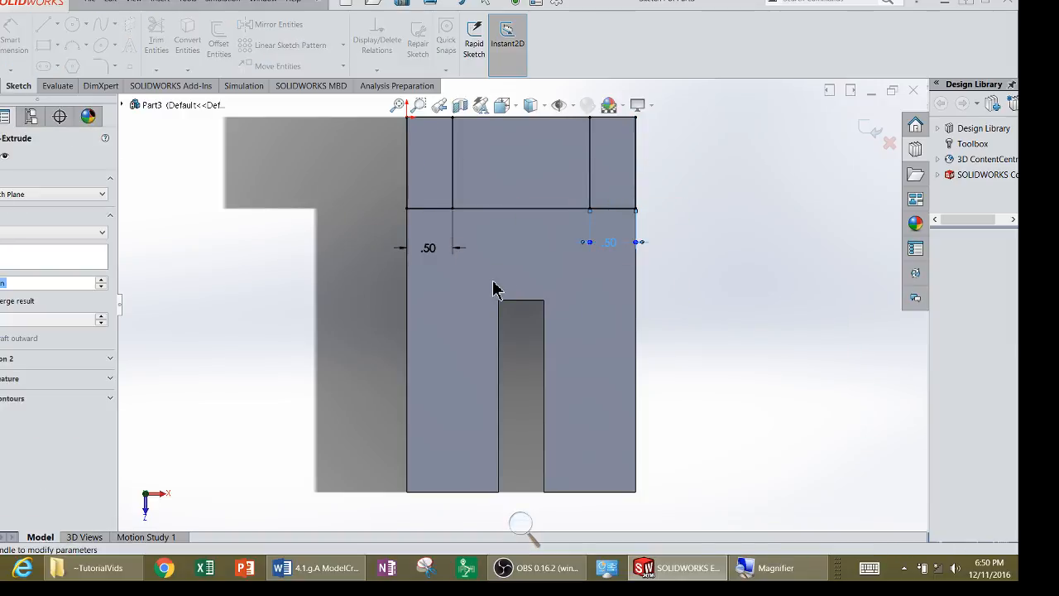
mouse_move(700, 369)
middle_mouse_down()
mouse_move(685, 361)
mouse_move(656, 287)
mouse_move(650, 245)
middle_mouse_up()
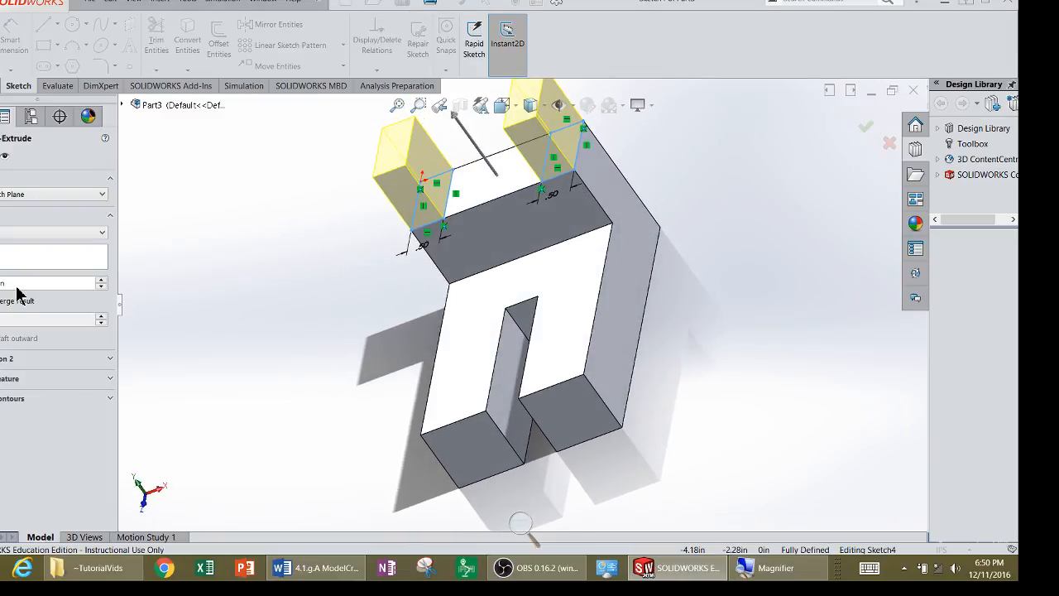
type(".5")
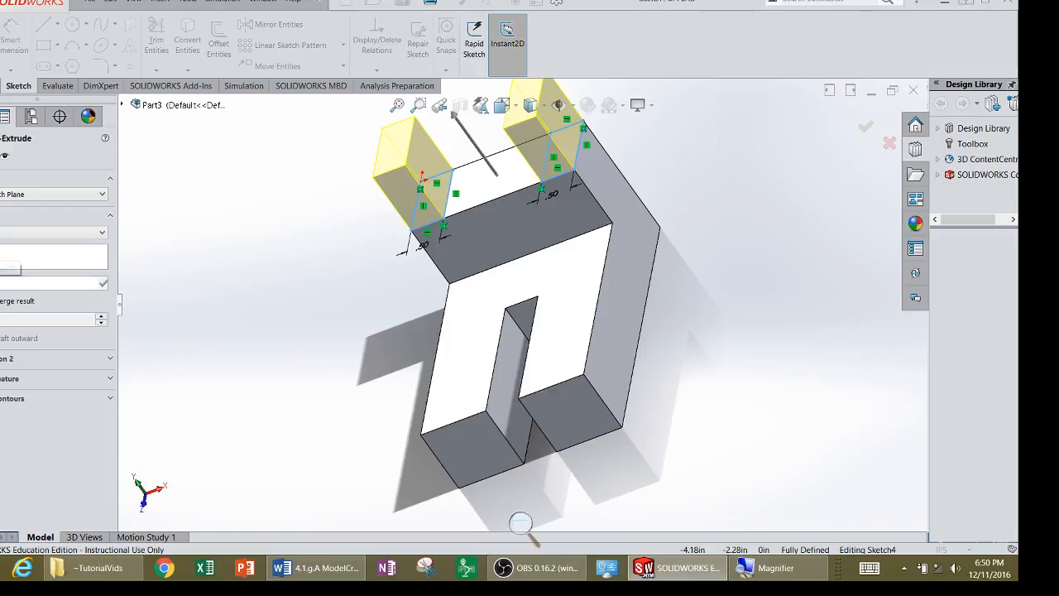
key("Return")
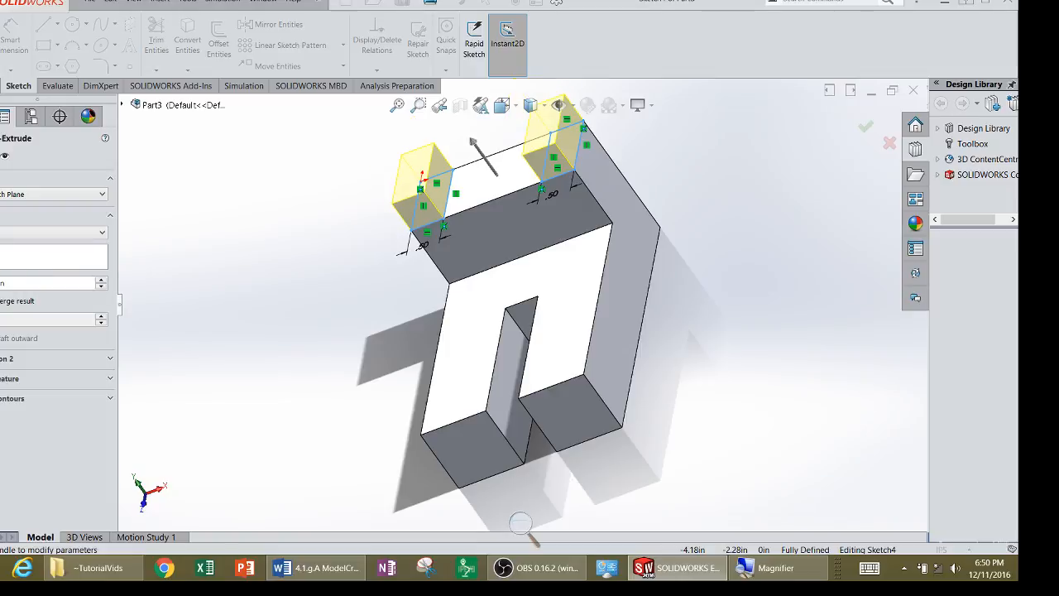
key("Return")
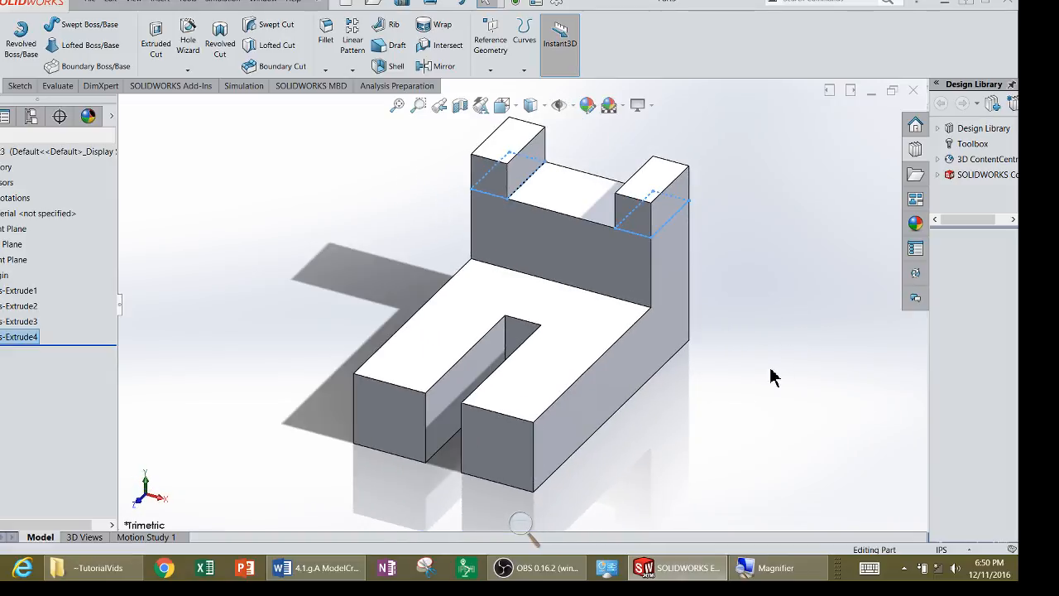
left_click(754, 415)
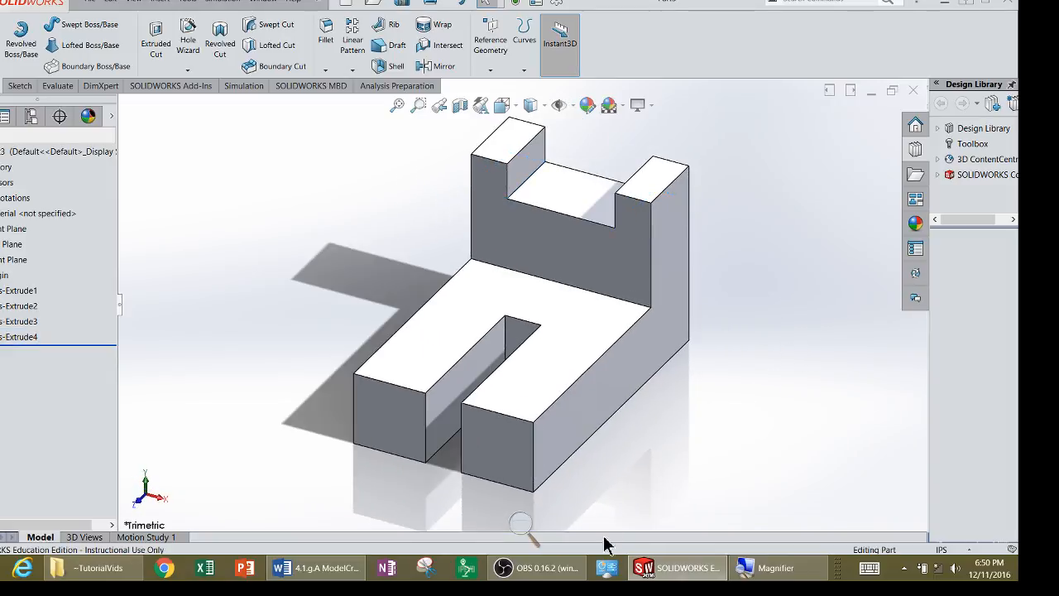
left_click(331, 571)
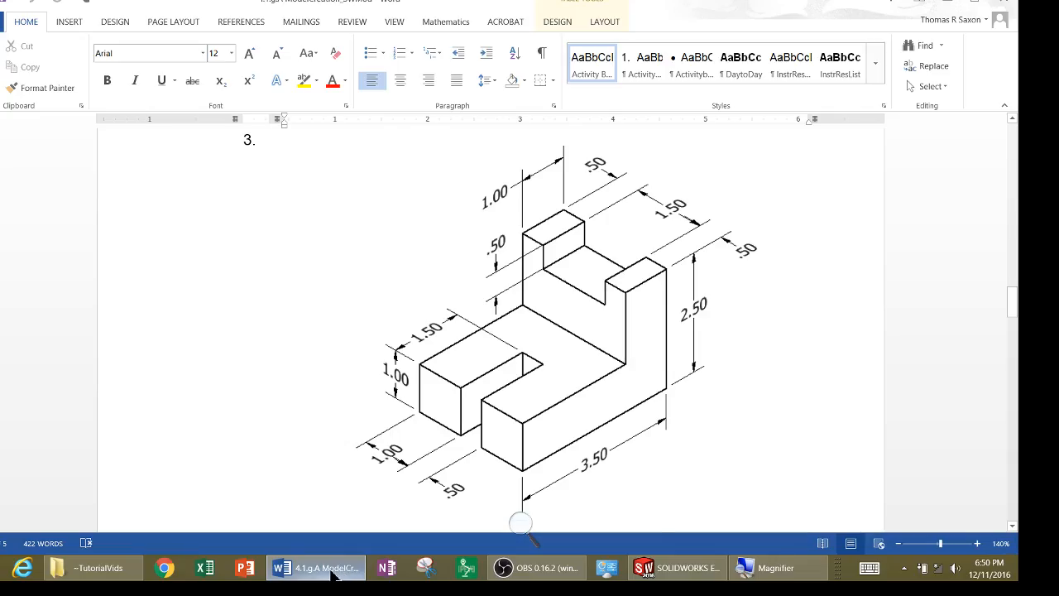
left_click(331, 571)
Save the part as Question3a in the 4_1G folder and close it.
left_click(93, 8)
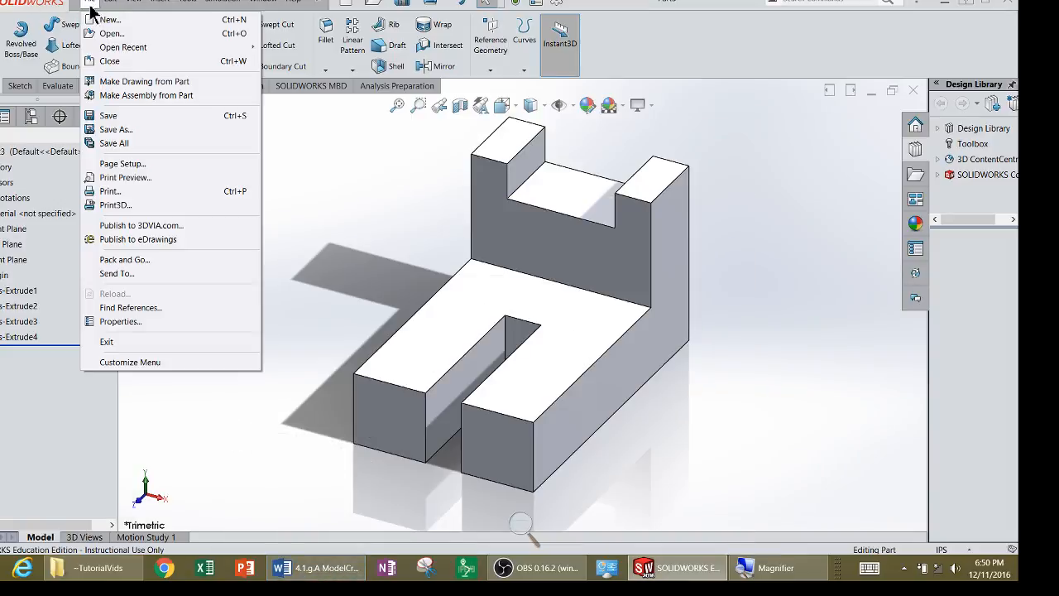
left_click(98, 130)
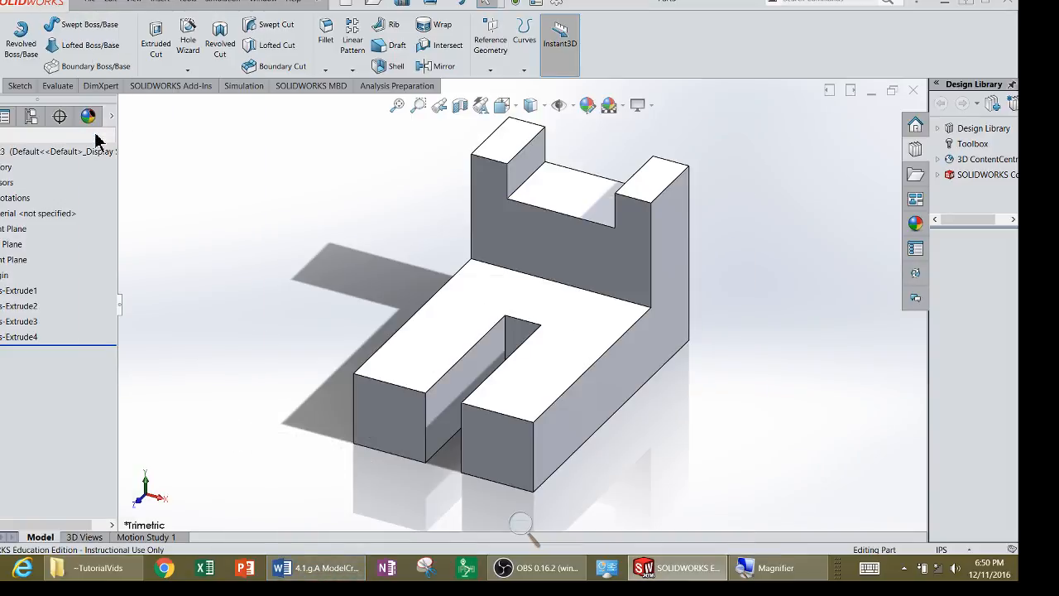
type("Questio")
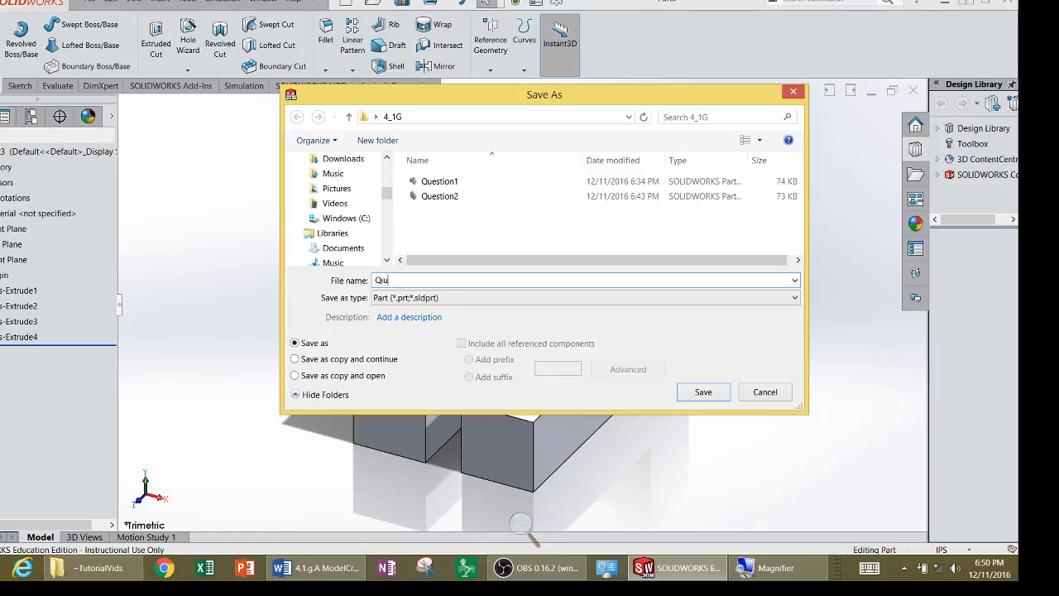
type("n2")
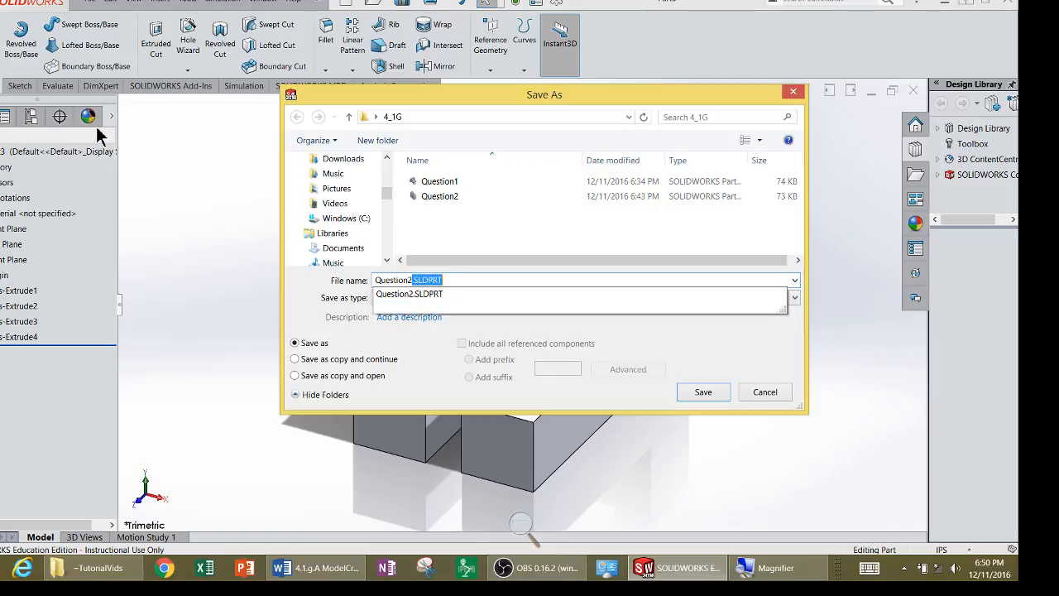
key("BackSpace")
key("BackSpace")
type("3a")
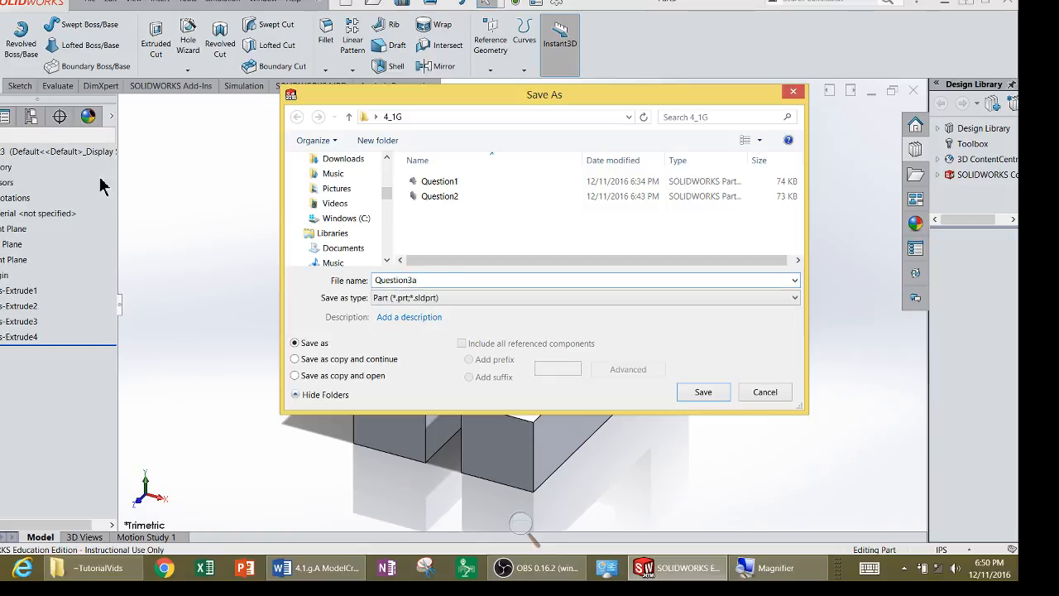
key("Return")
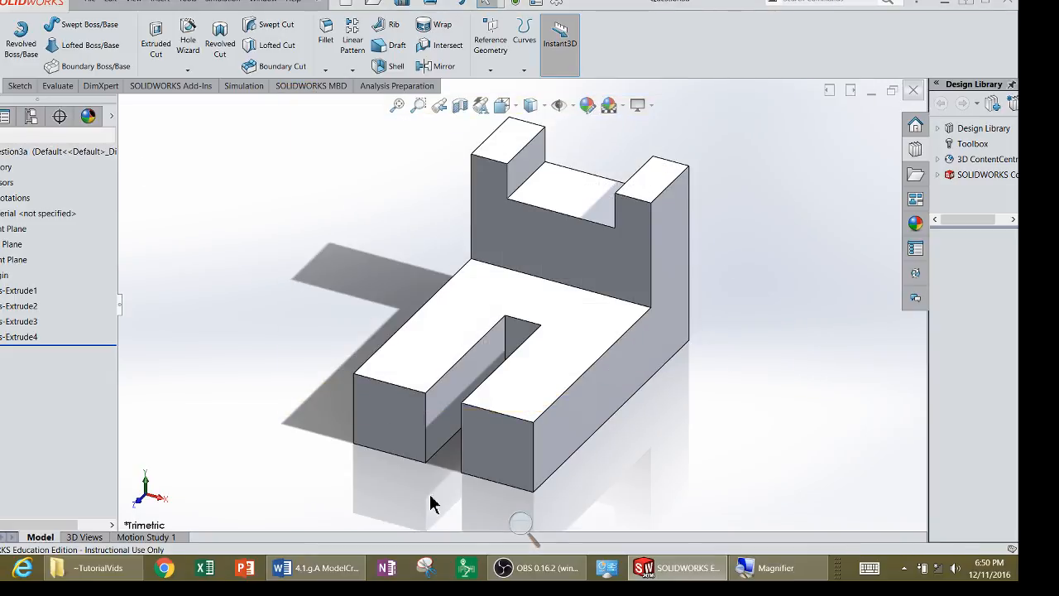
key("ctrl+w")
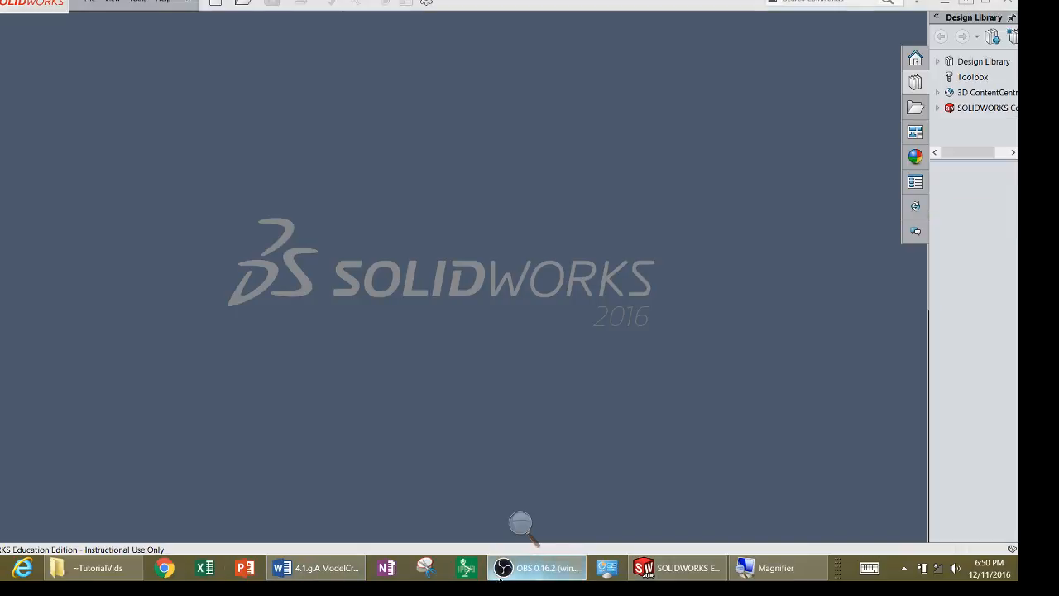